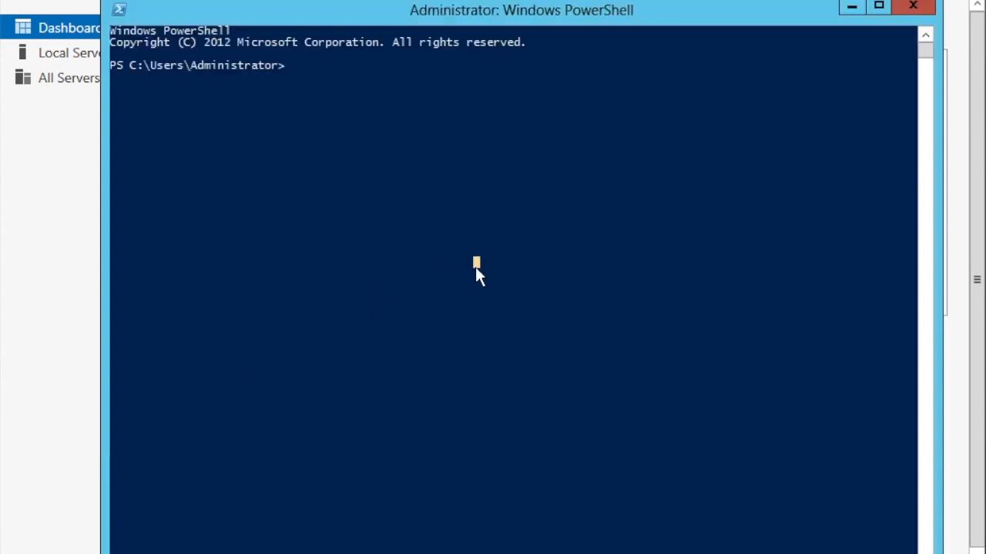
Check the server's host name with the hostname command in PowerShell, and close the console.
text(hostname)
key(Return)
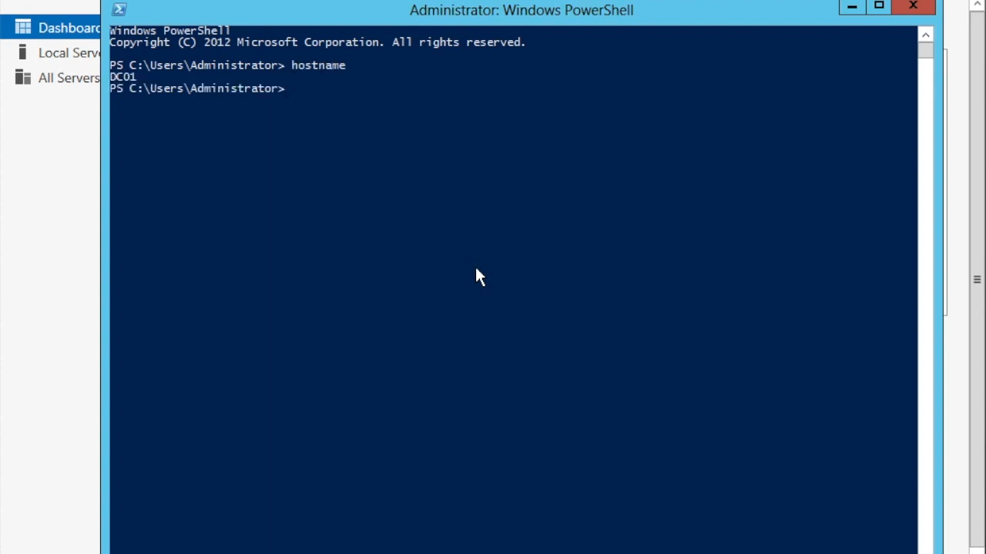
click(112, 80)
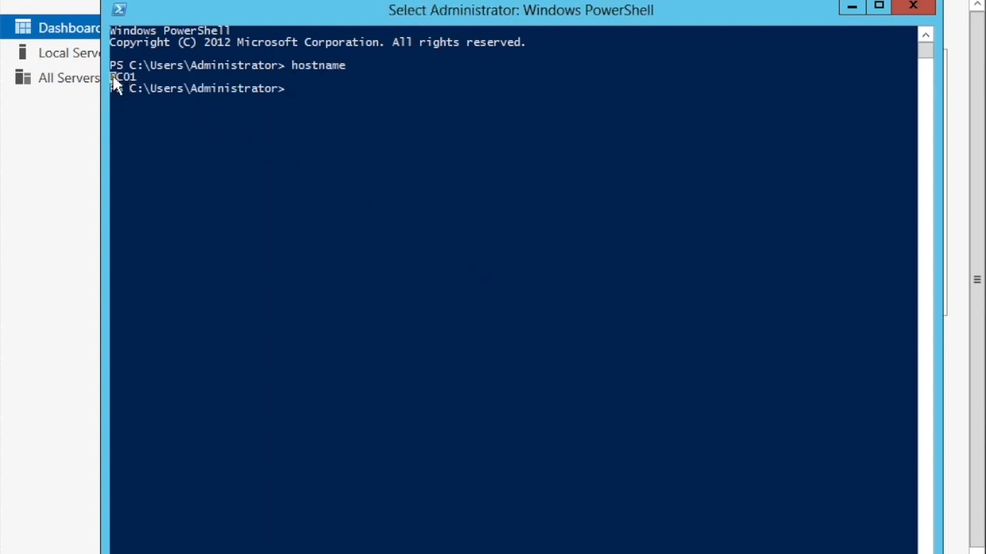
drag(112, 77, 135, 77)
click(308, 262)
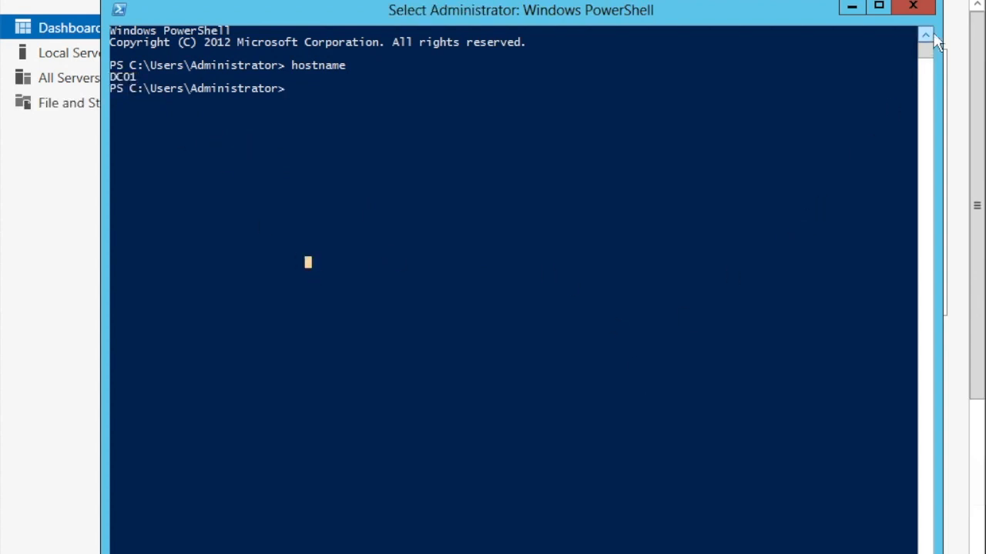
click(913, 6)
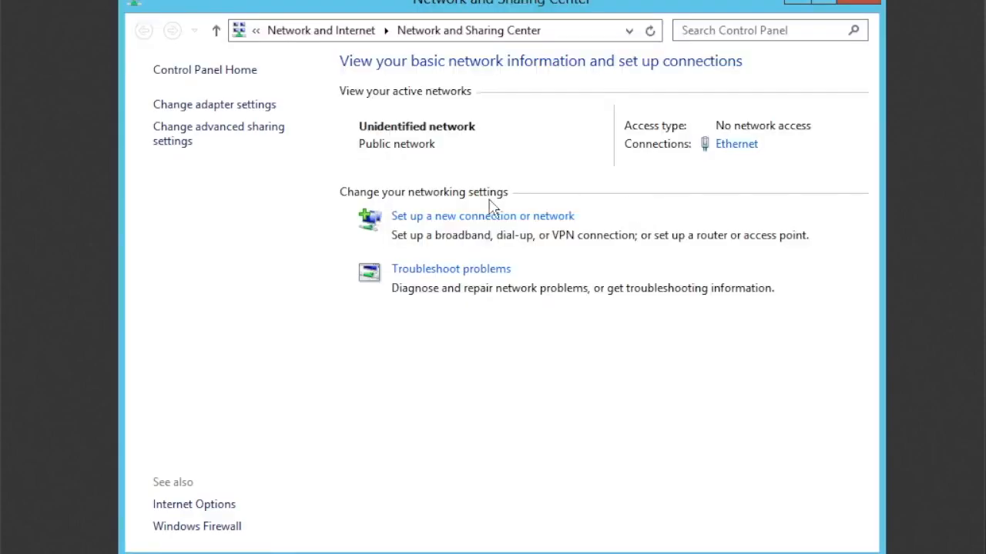
Disable Internet Protocol Version 6 (TCP/IPv6) in the properties of the Ethernet connection.
click(750, 150)
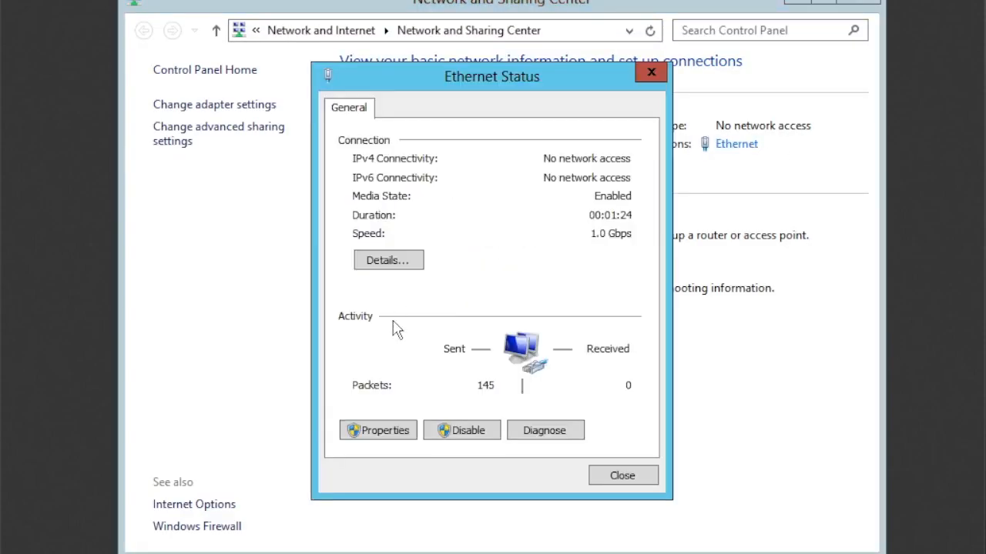
click(385, 432)
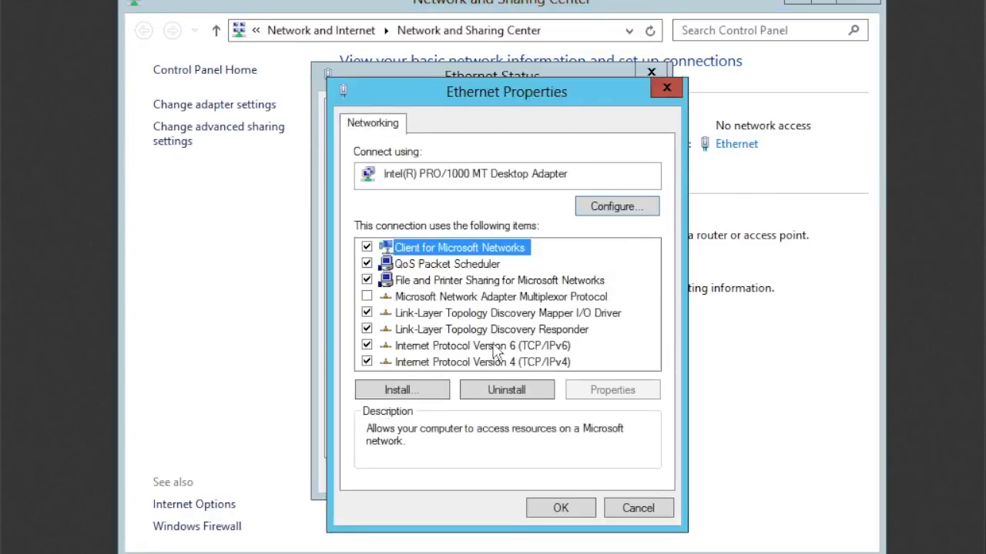
click(367, 346)
Assign the Ethernet adapter's IPv4 settings the static address 192.168.1.1 with subnet mask 255.255.255.0.
double_click(443, 363)
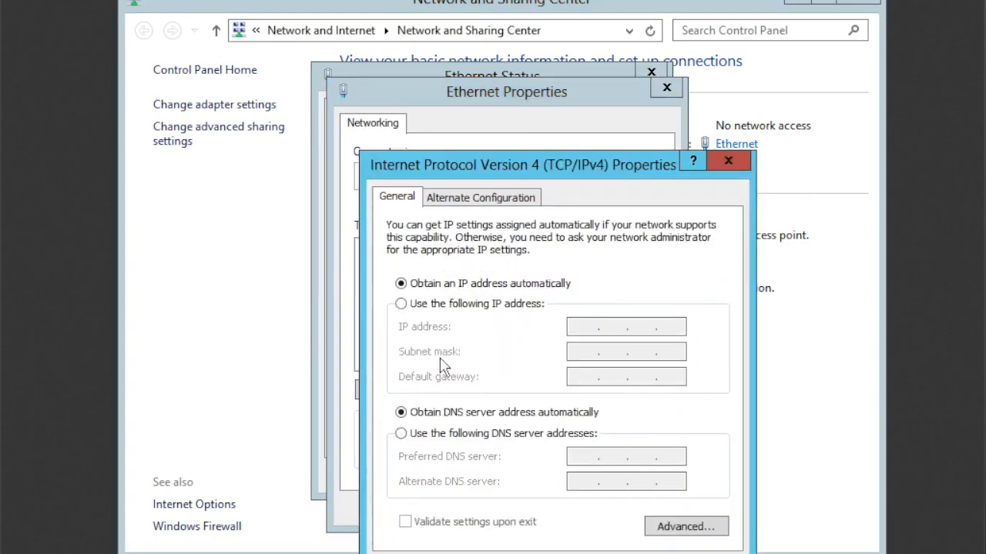
click(437, 304)
click(586, 327)
text(192 . 168 . 1 . 1)
click(579, 353)
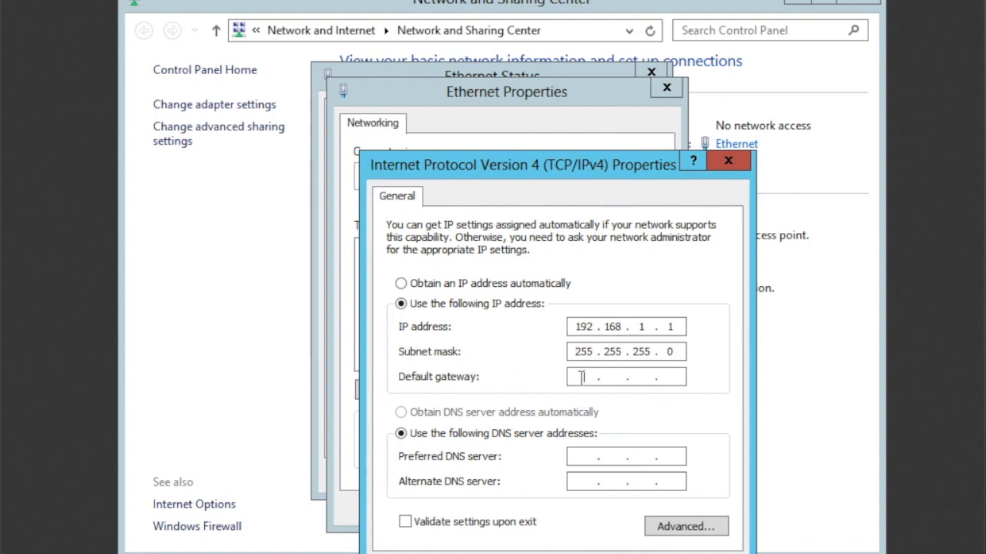
Set the IPv4 default gateway to 192.168.1.254.
click(581, 377)
text(192 . 168 . 1 . 254)
Set the preferred DNS server to 192.168.1.1, apply the adapter settings and close the Ethernet dialogs.
click(586, 456)
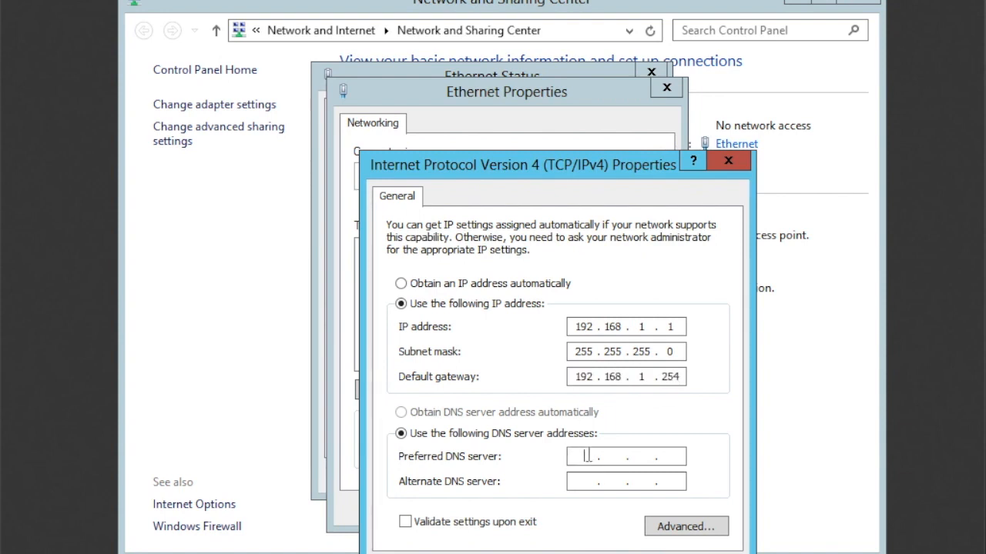
text(192.168.1.1)
click(631, 553)
click(567, 511)
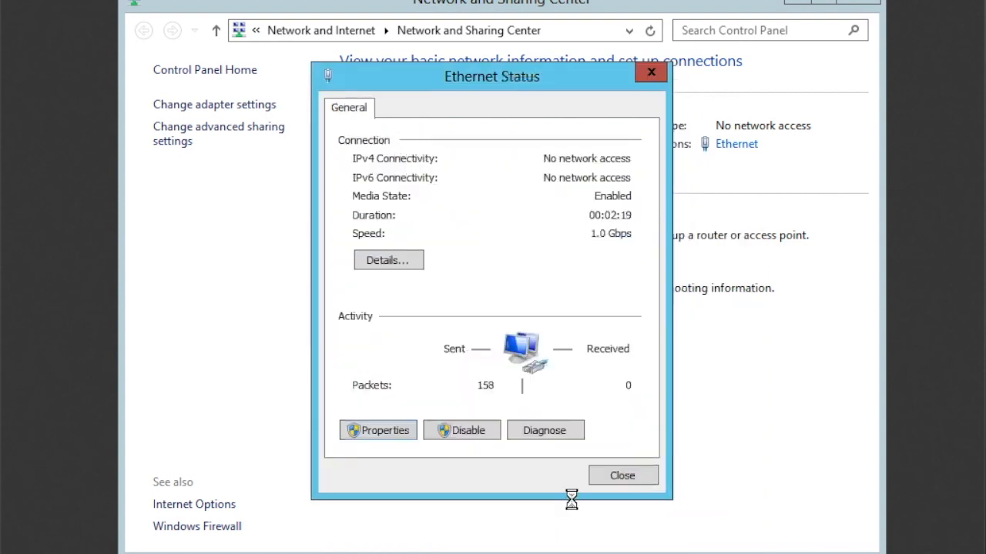
click(622, 476)
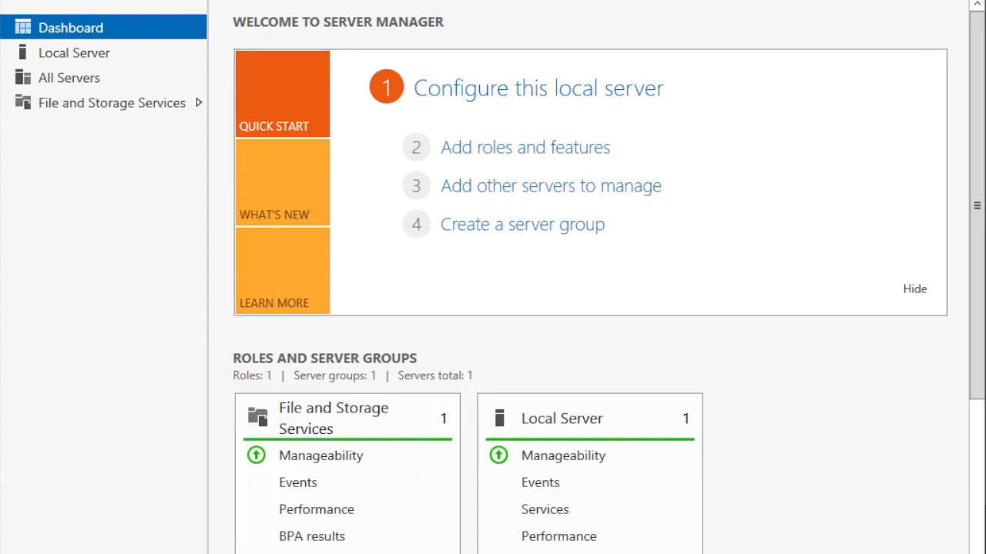
click(856, 2)
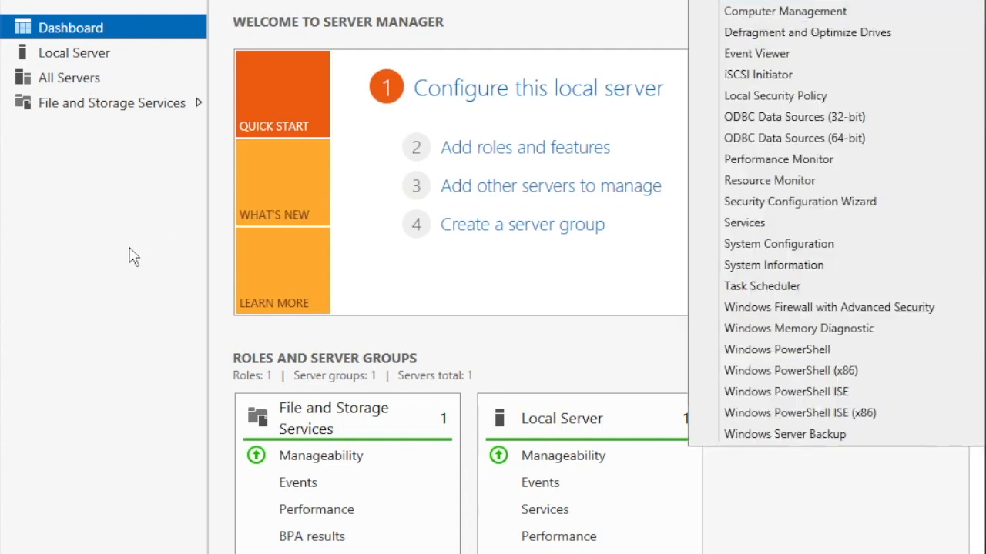
click(81, 282)
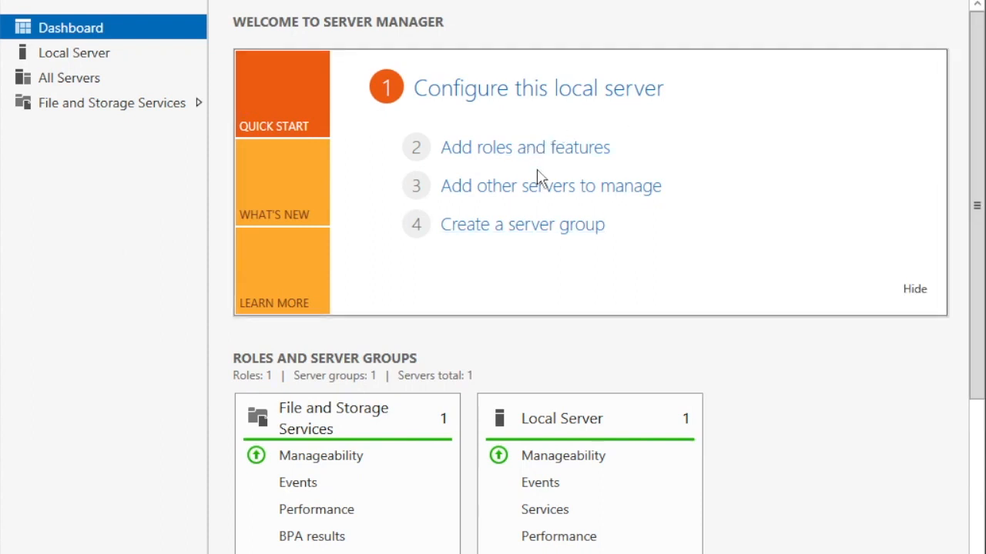
click(546, 158)
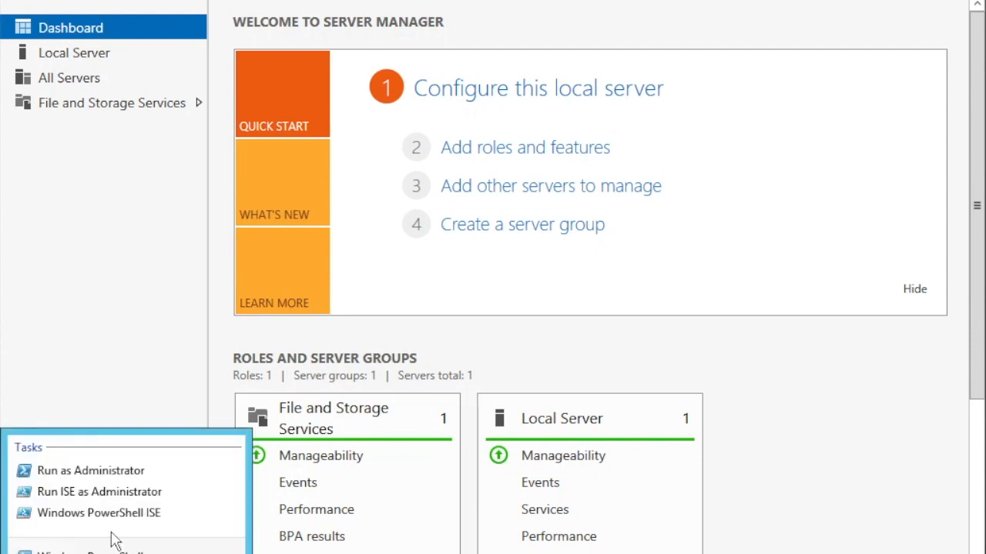
Restart the Ethernet adapter from an administrator PowerShell with Restart-NetAdapter -Name Ethernet, and close the console.
click(115, 468)
text(restart-ne)
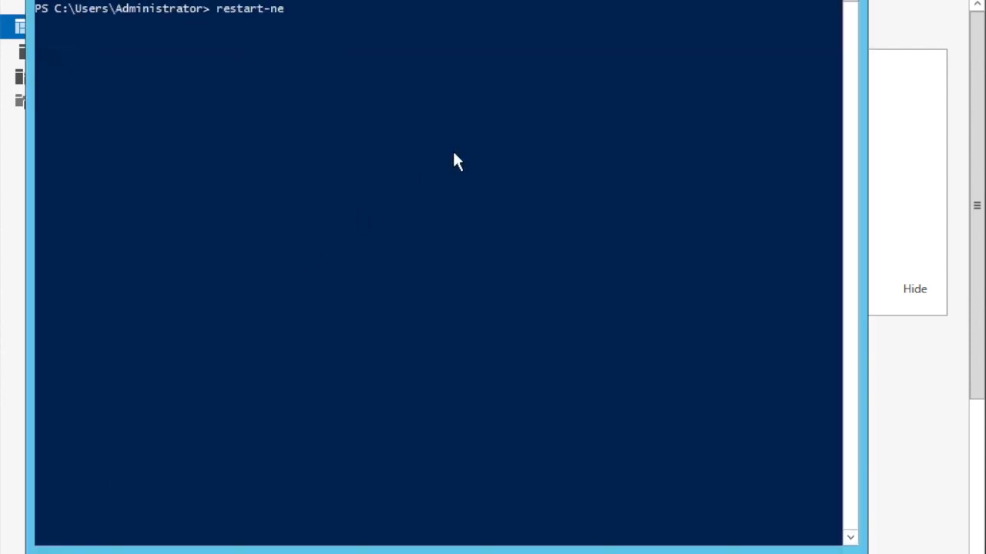
text(t)
key(Tab)
text(-n)
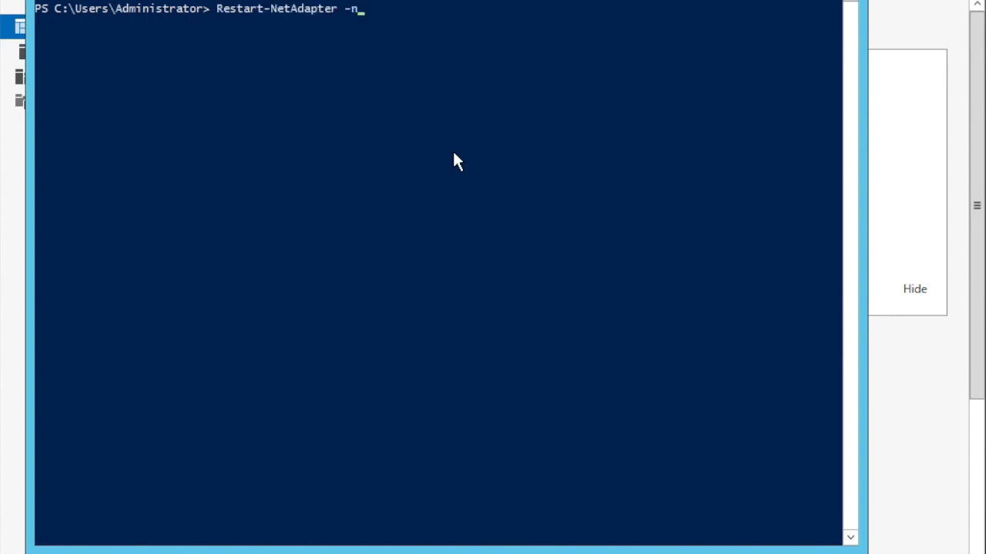
key(Tab)
text(Ethernet)
key(Return)
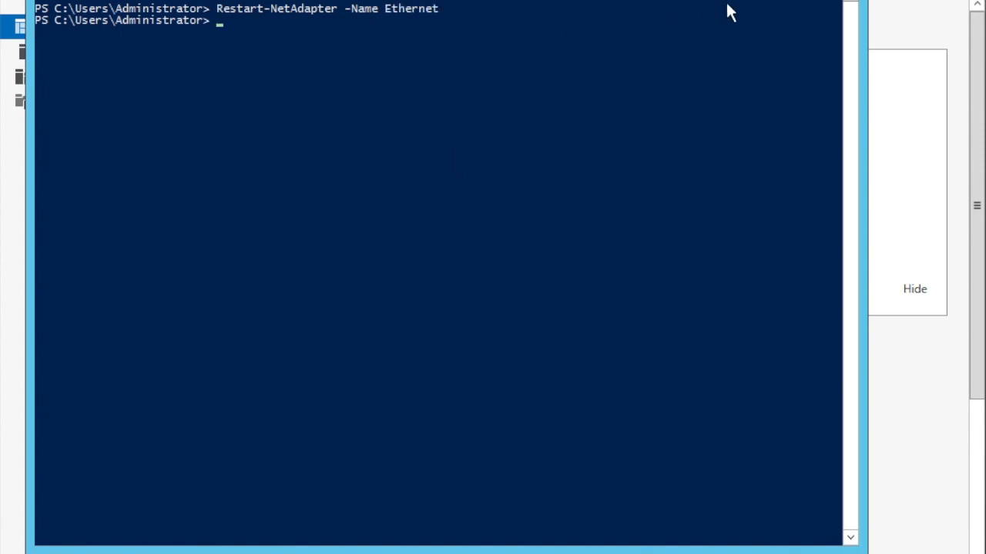
click(839, 1)
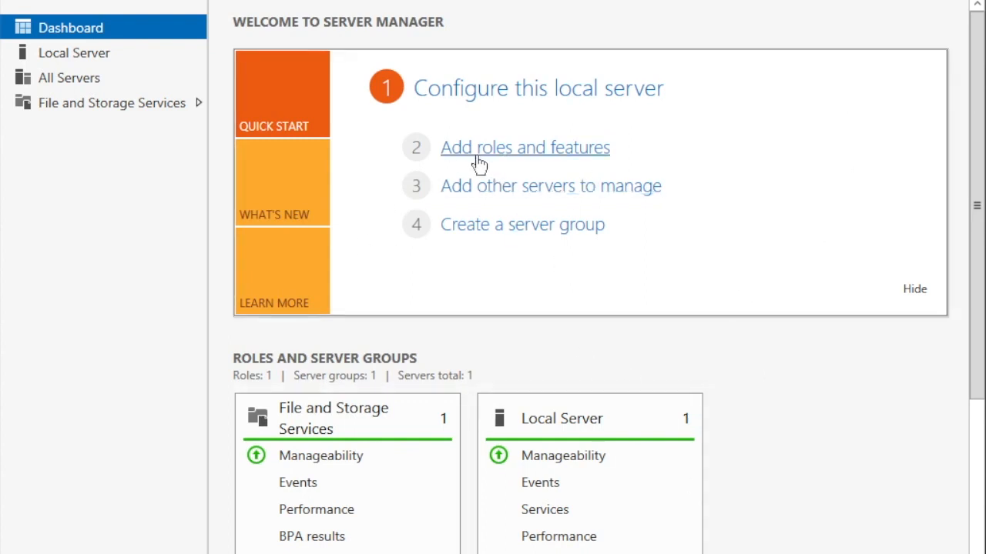
Start adding roles and features with a role-based or feature-based installation on server DC01 from the server pool.
click(532, 149)
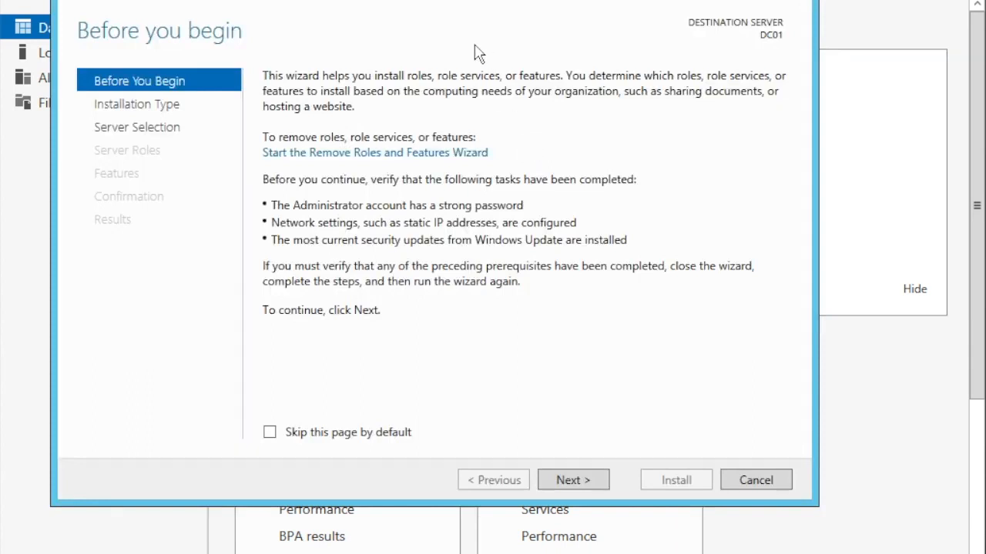
click(810, 2)
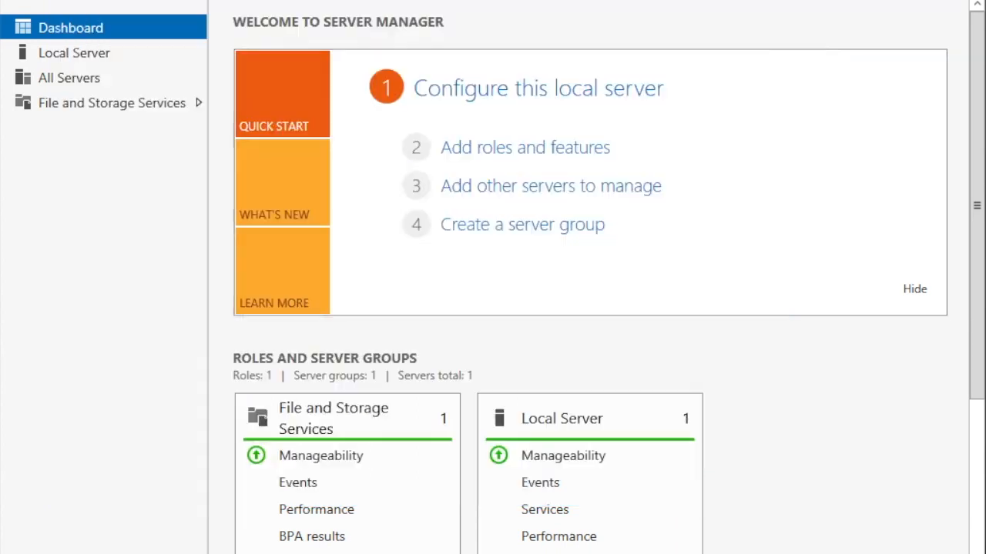
click(563, 154)
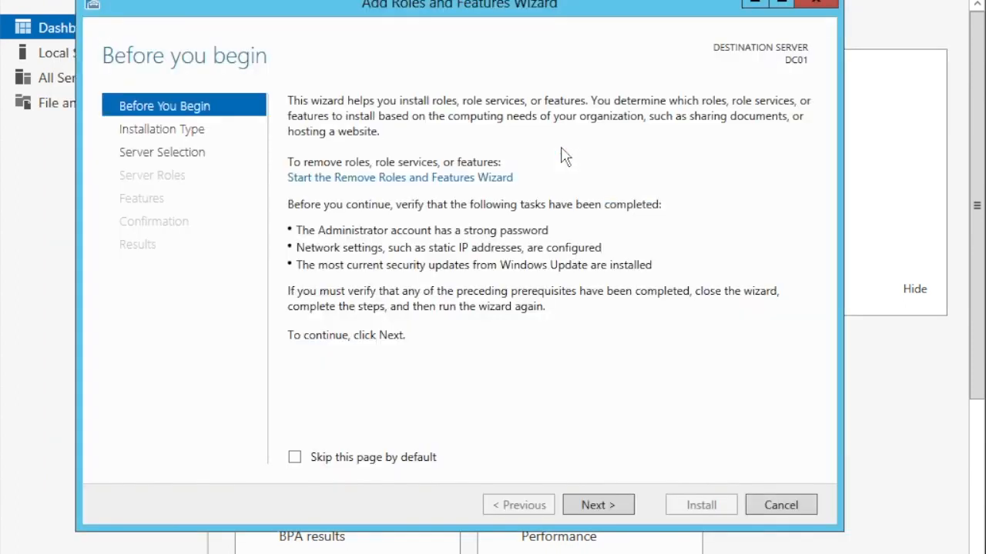
click(616, 513)
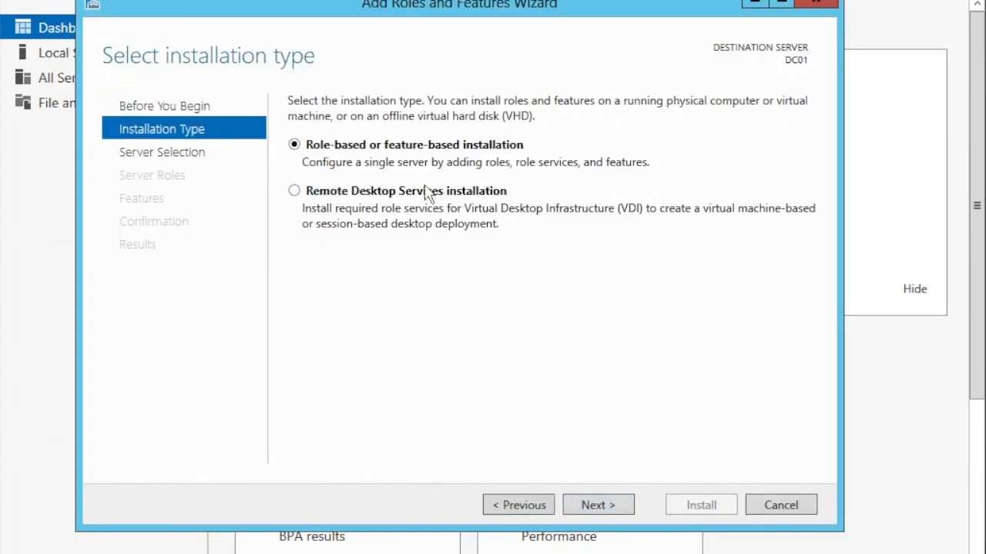
click(592, 503)
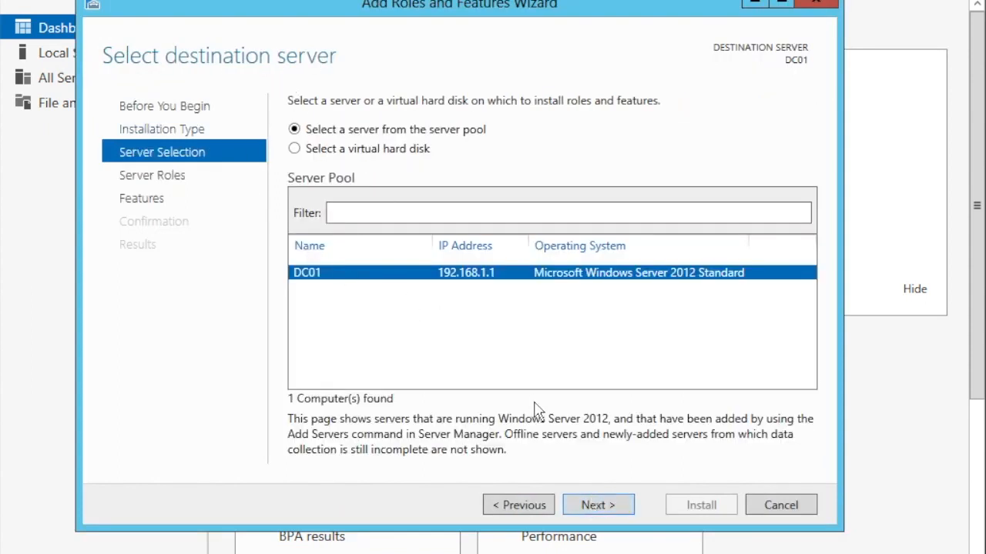
click(584, 510)
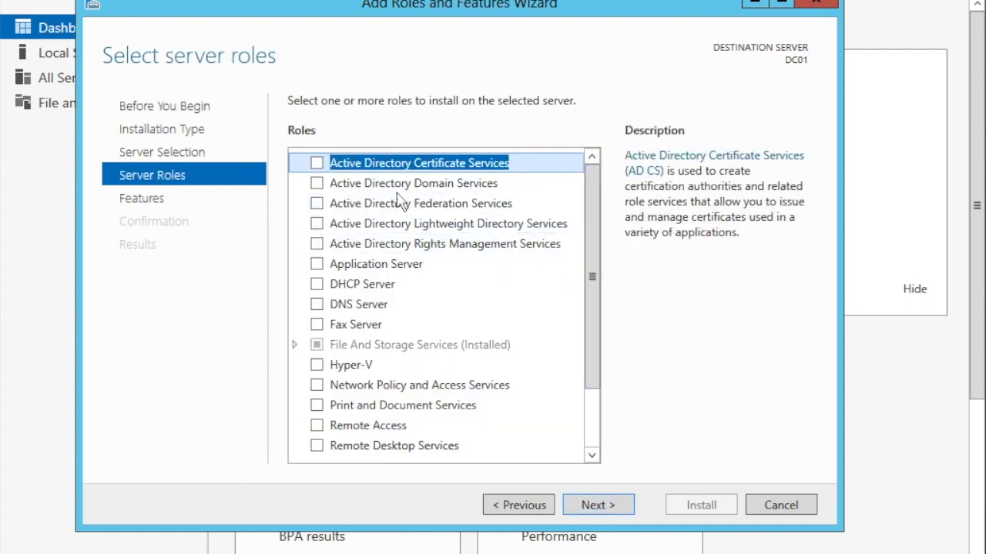
Select the Active Directory Domain Services and DNS Server roles, including their required features and management tools.
click(336, 185)
click(317, 187)
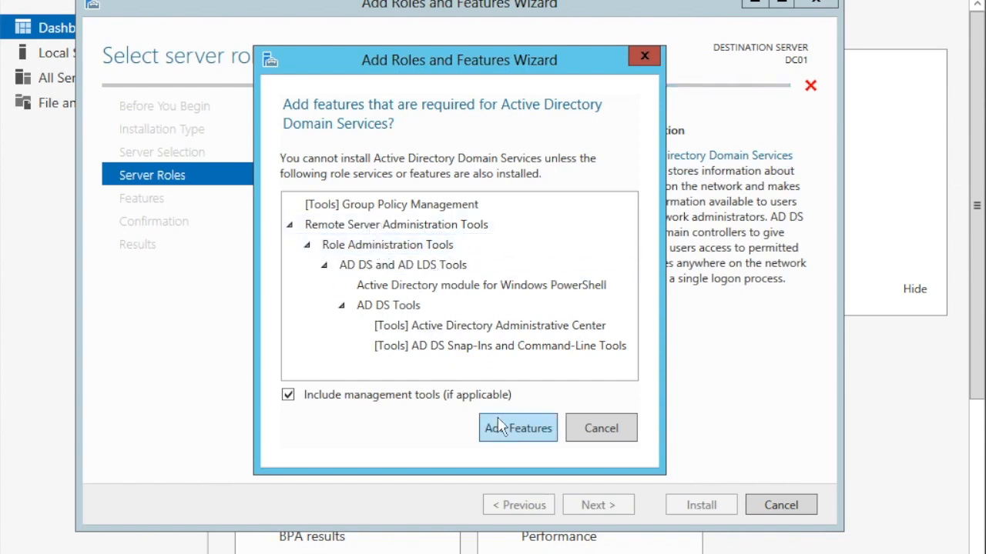
click(516, 431)
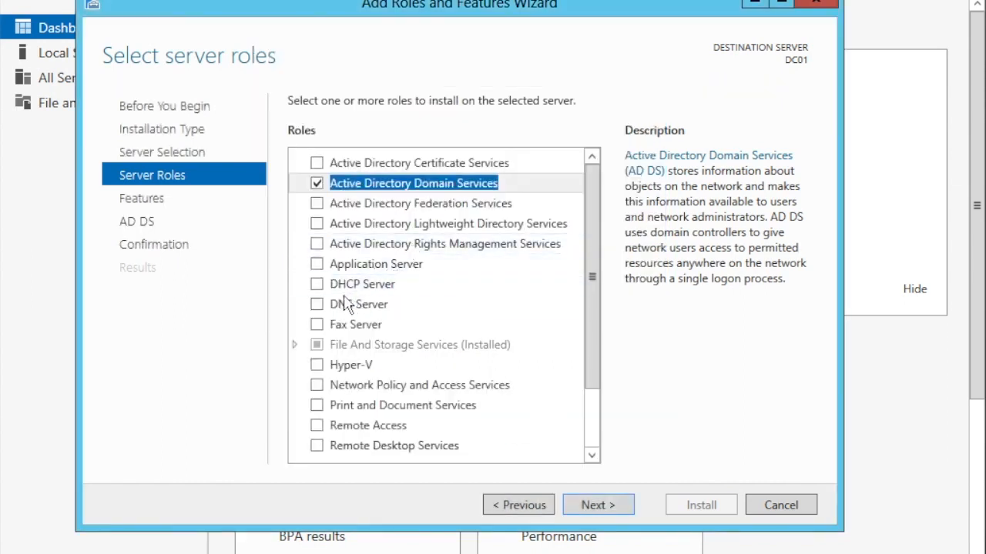
click(318, 305)
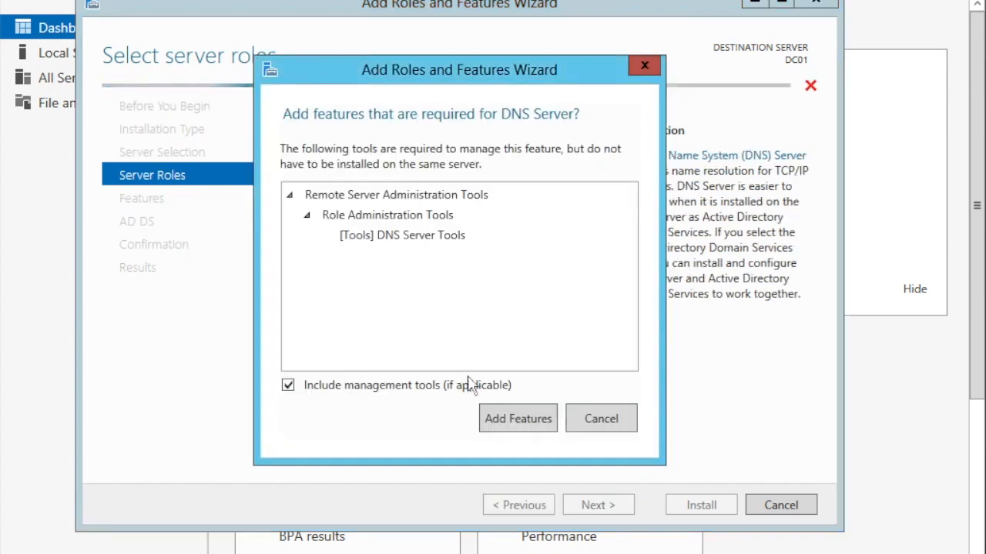
click(507, 420)
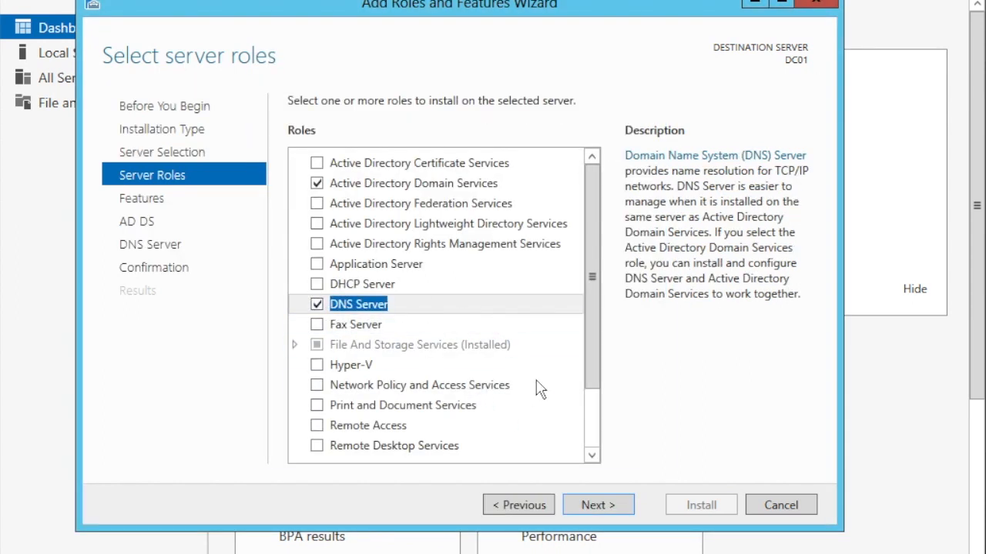
Keep the default features, install the selected roles on DC01 and close the wizard once installation finishes.
click(596, 508)
click(608, 506)
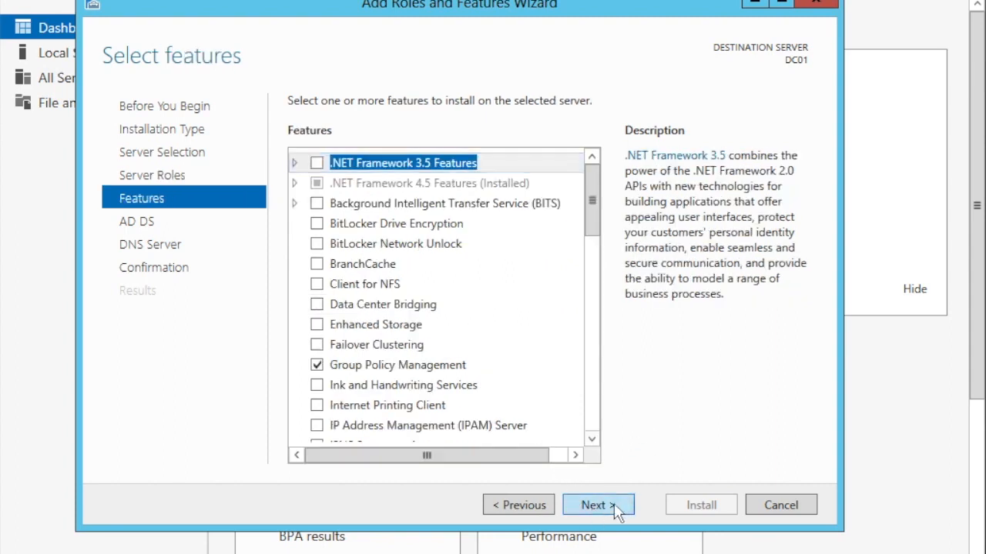
click(607, 510)
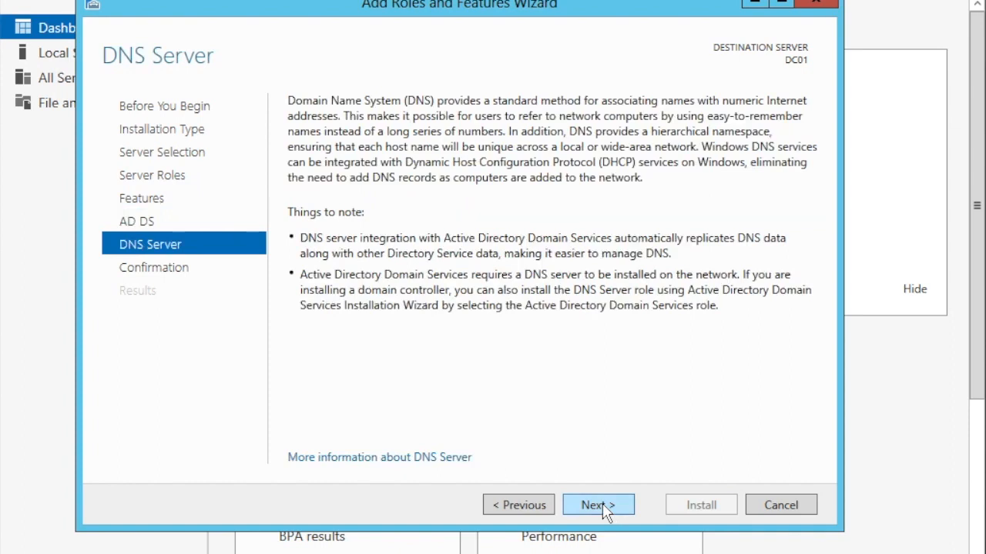
click(607, 508)
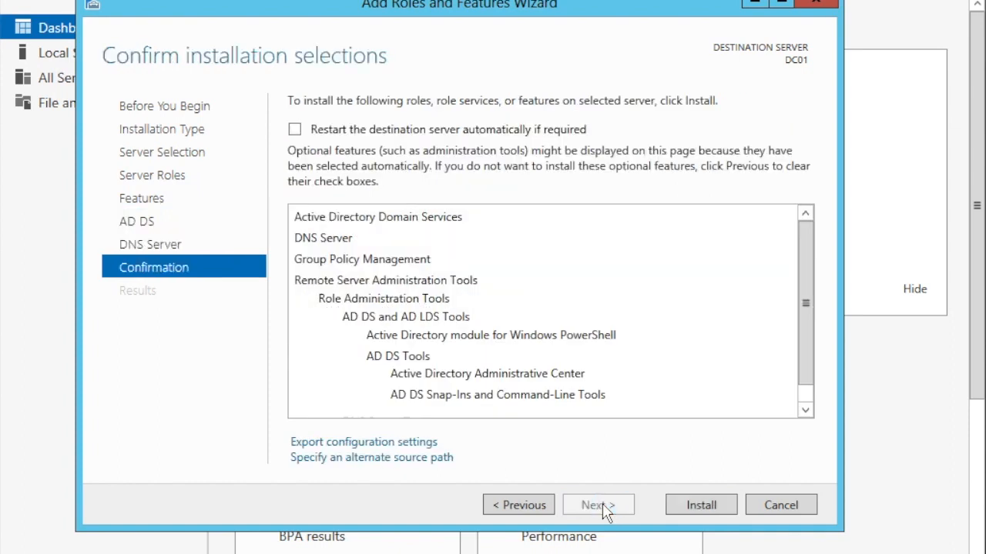
click(701, 505)
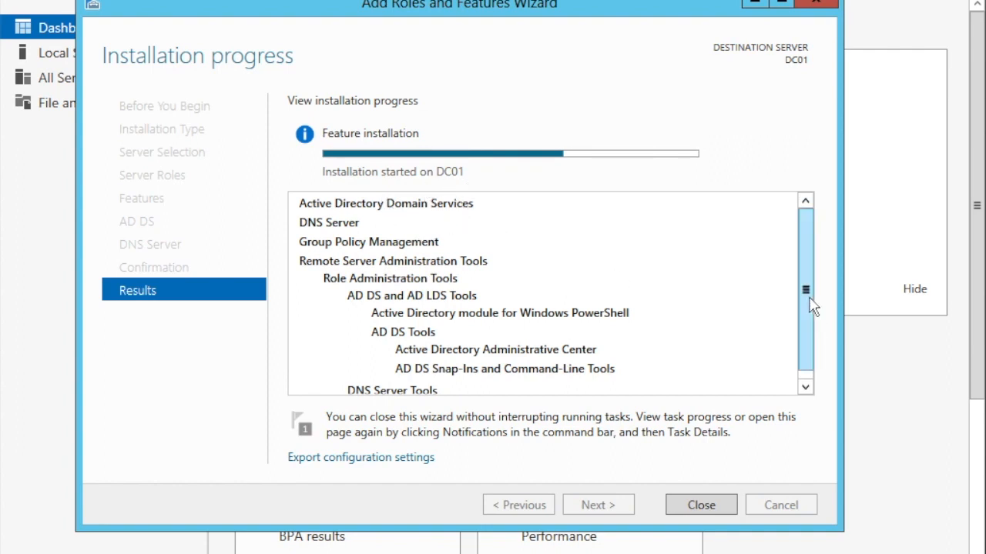
mouse_move(809, 296)
mouse_down()
mouse_move(811, 323)
mouse_move(809, 287)
mouse_up()
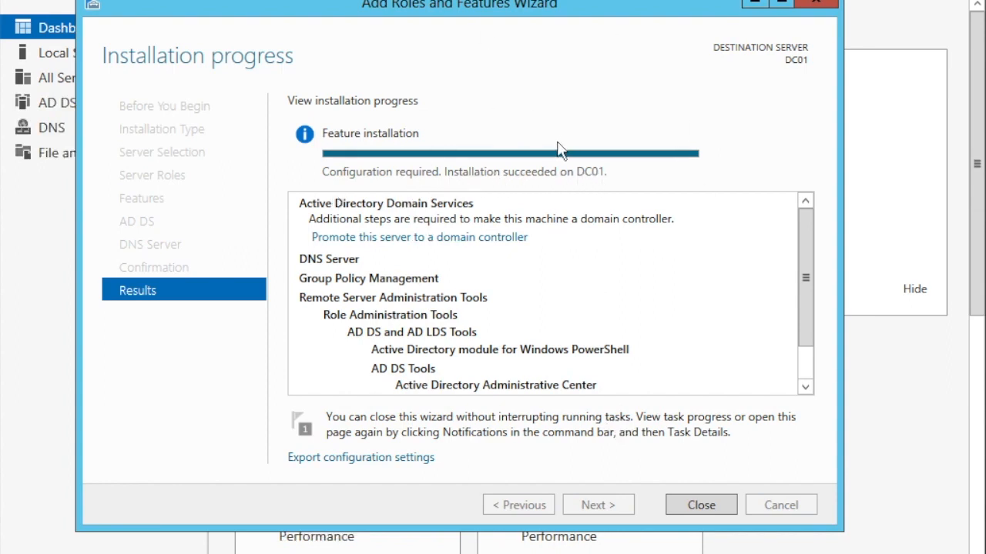
click(692, 500)
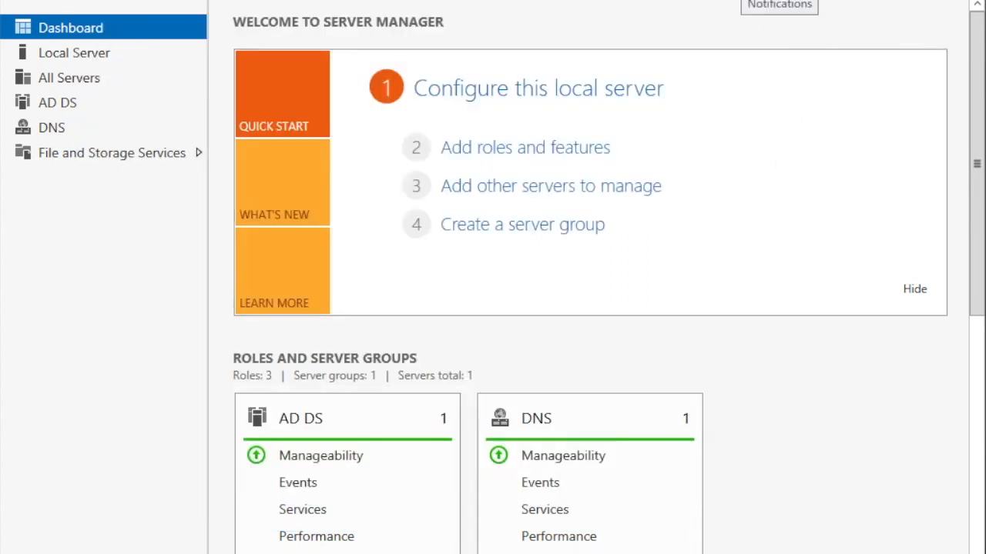
Start promoting DC01 to a domain controller by adding a new forest with the root domain name testlab.com.
click(747, 1)
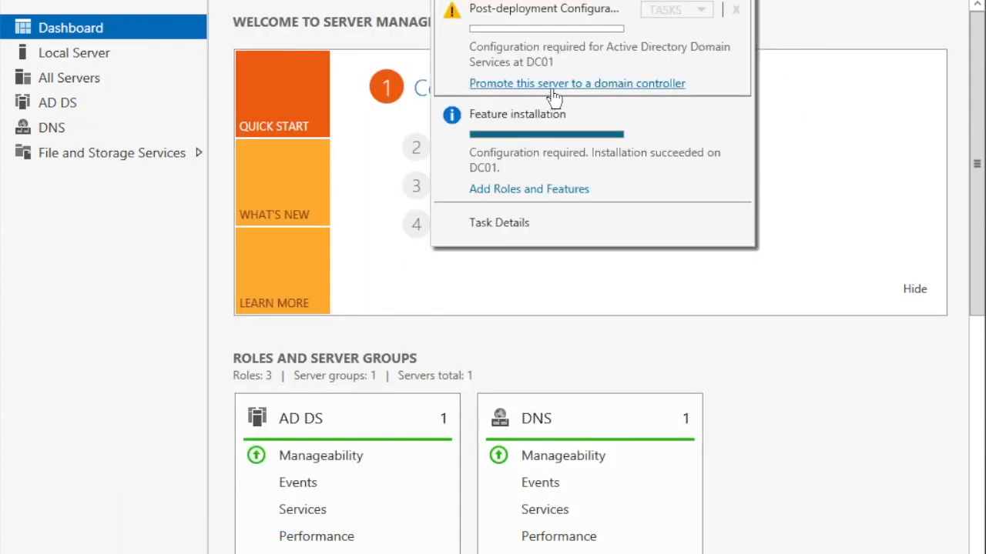
click(606, 88)
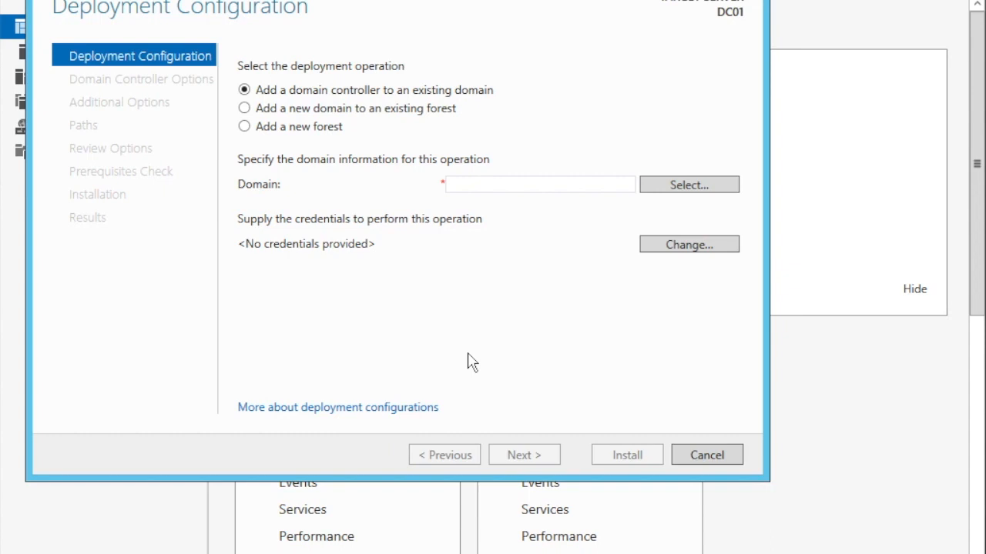
click(244, 127)
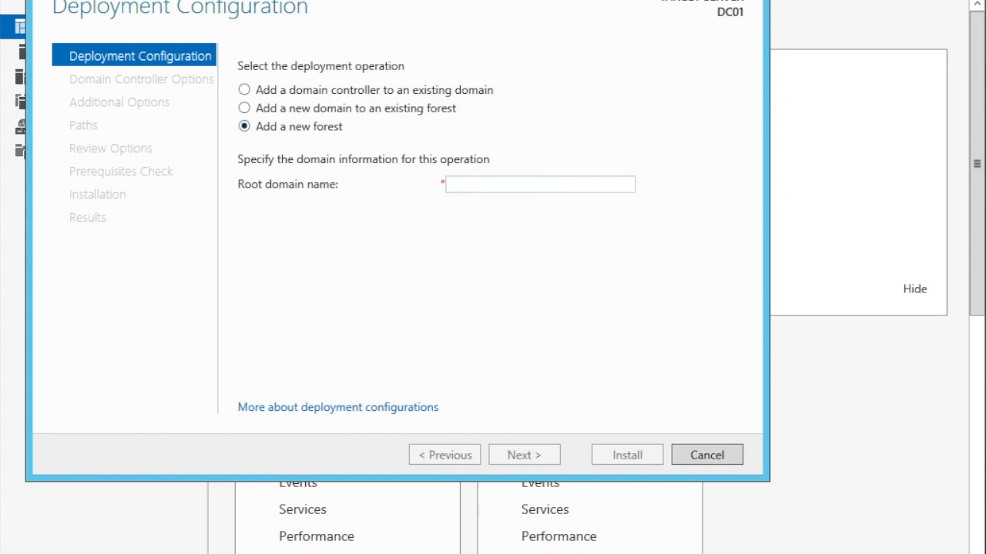
text(testlab.com)
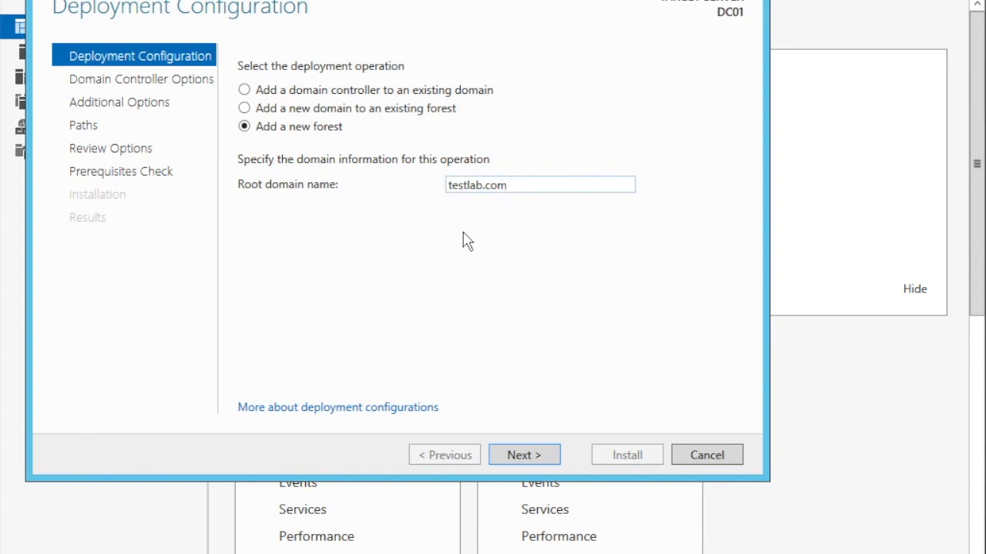
click(521, 460)
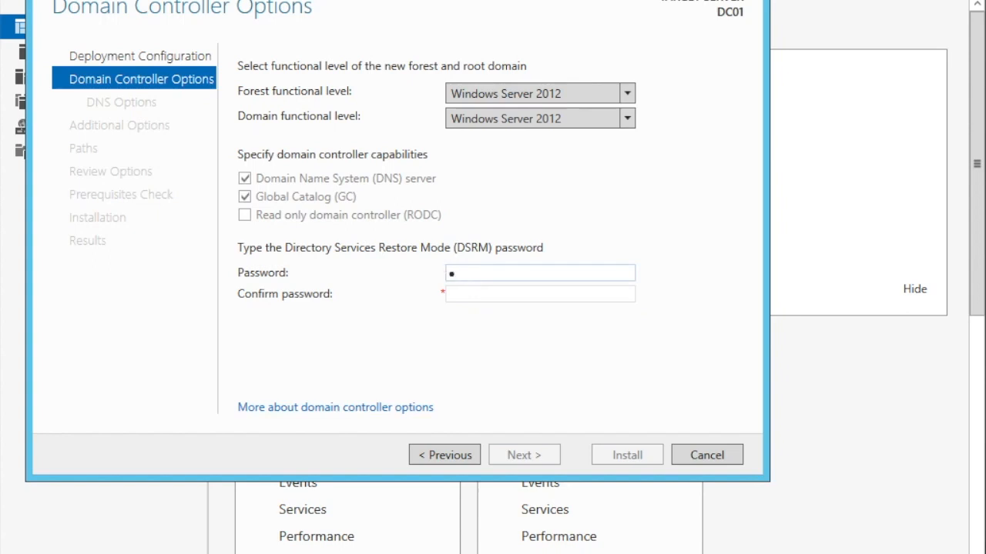
Enter and confirm the Directory Services Restore Mode password, keeping the Windows Server 2012 forest and domain functional levels.
text(******)
key(Tab)
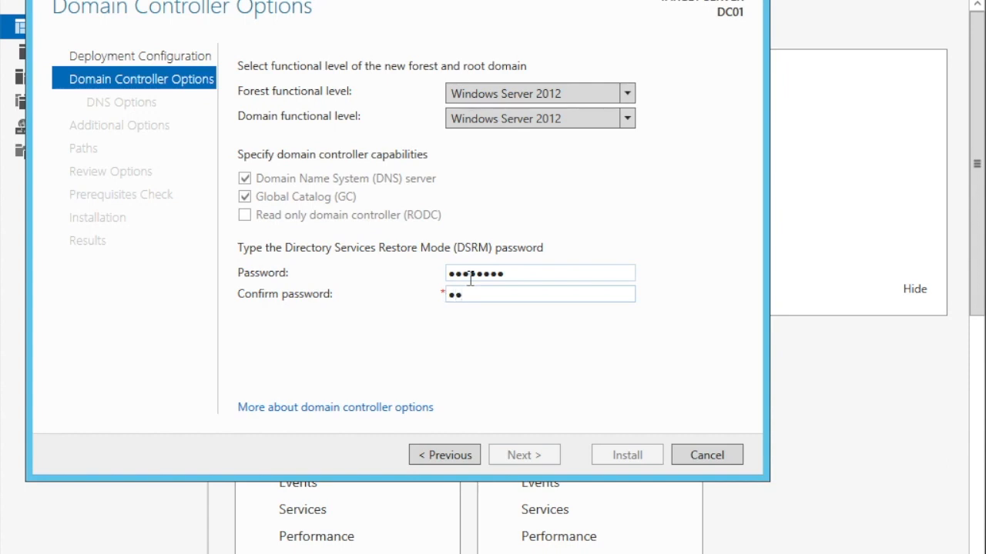
text(sw0rd1)
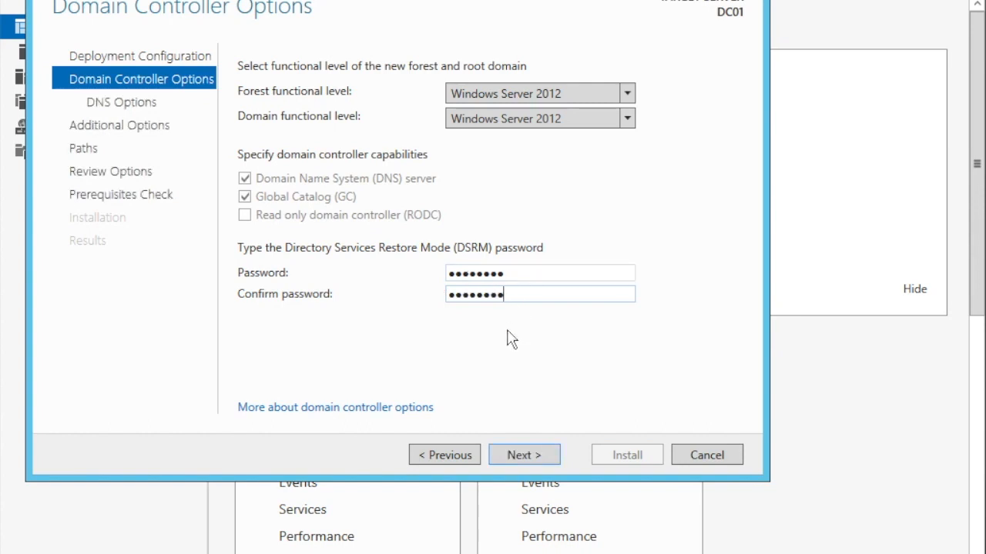
click(523, 450)
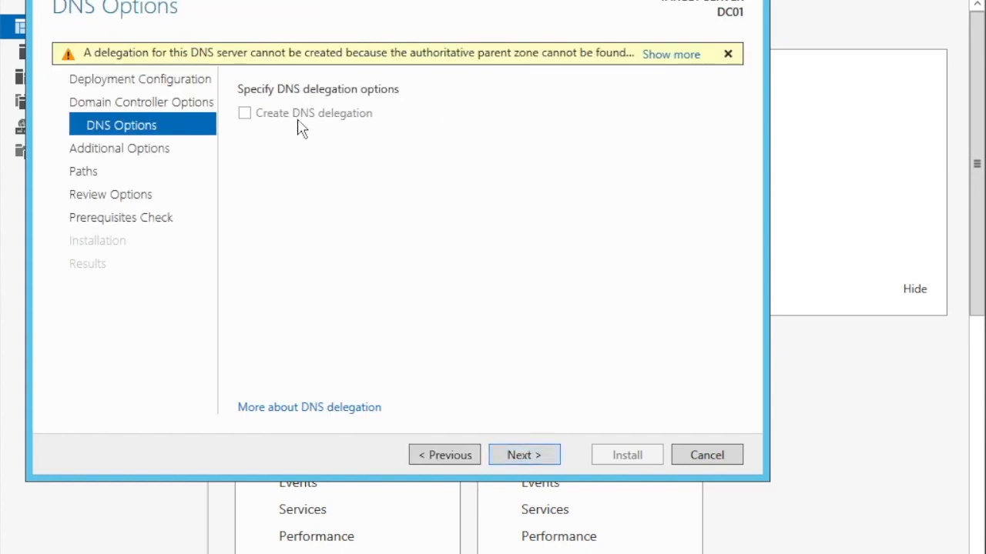
Accept the default DNS options, NetBIOS name TESTLAB and AD DS folder paths, and proceed through the review to the prerequisites check.
click(523, 454)
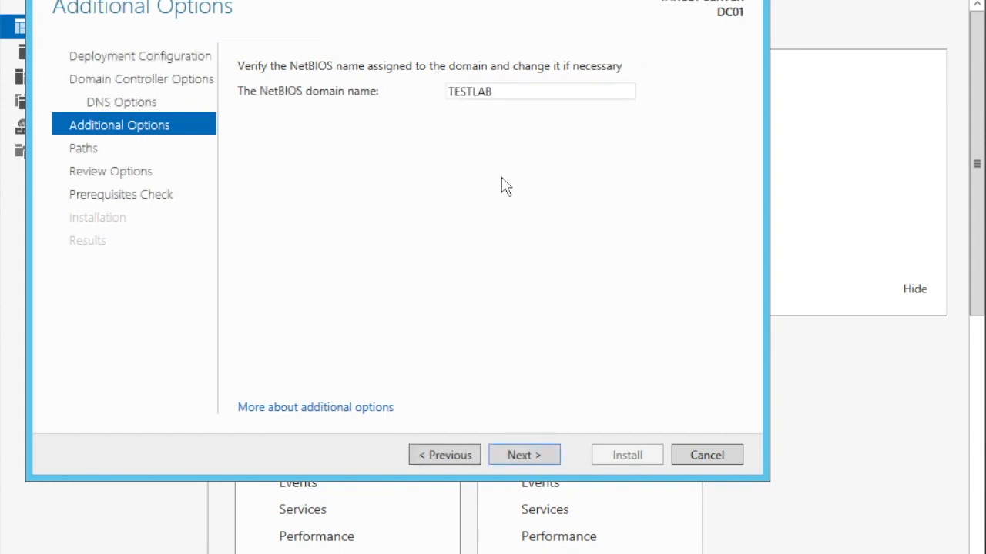
click(543, 466)
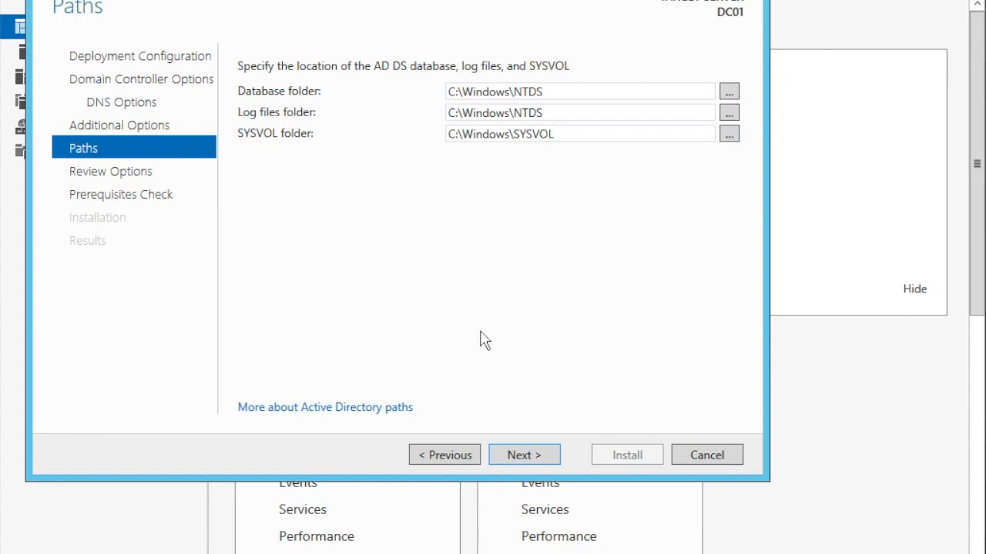
click(520, 462)
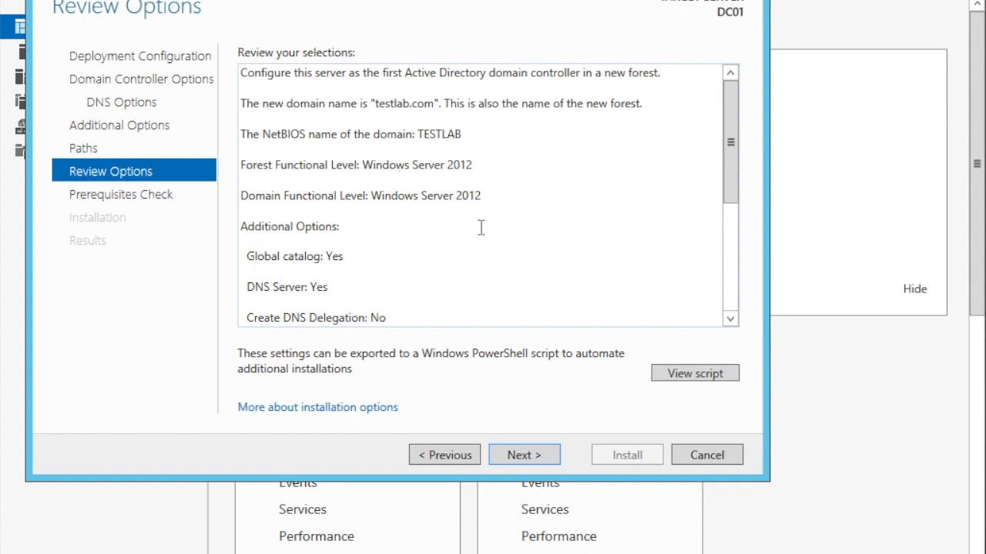
click(523, 461)
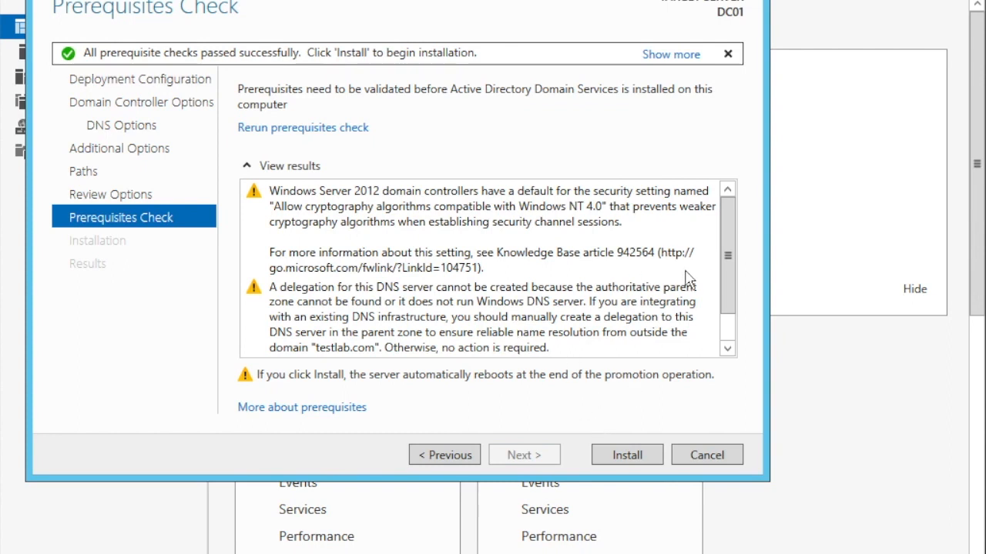
Install the domain controller configuration, dismiss the sign-off notice and close the wizard so the server restarts.
click(628, 456)
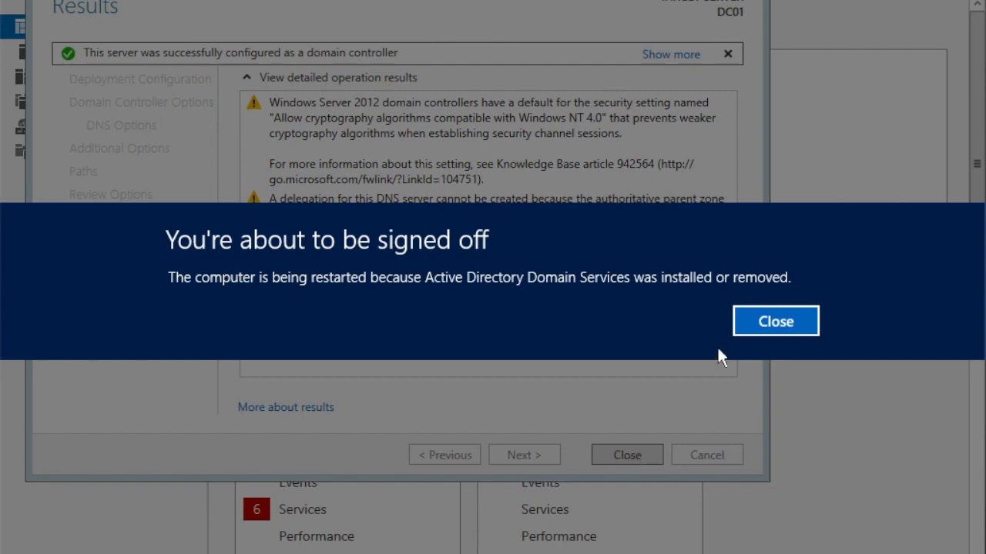
click(776, 321)
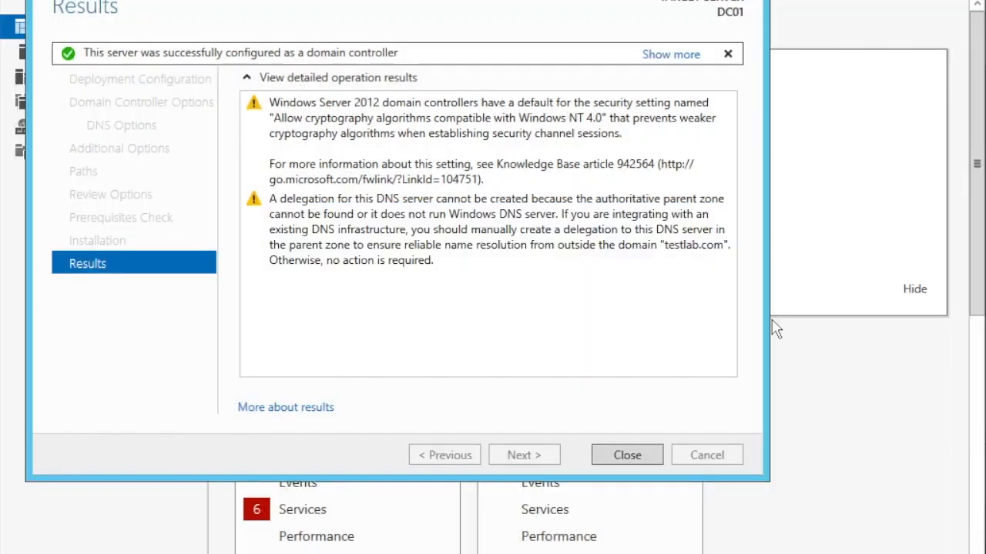
click(636, 461)
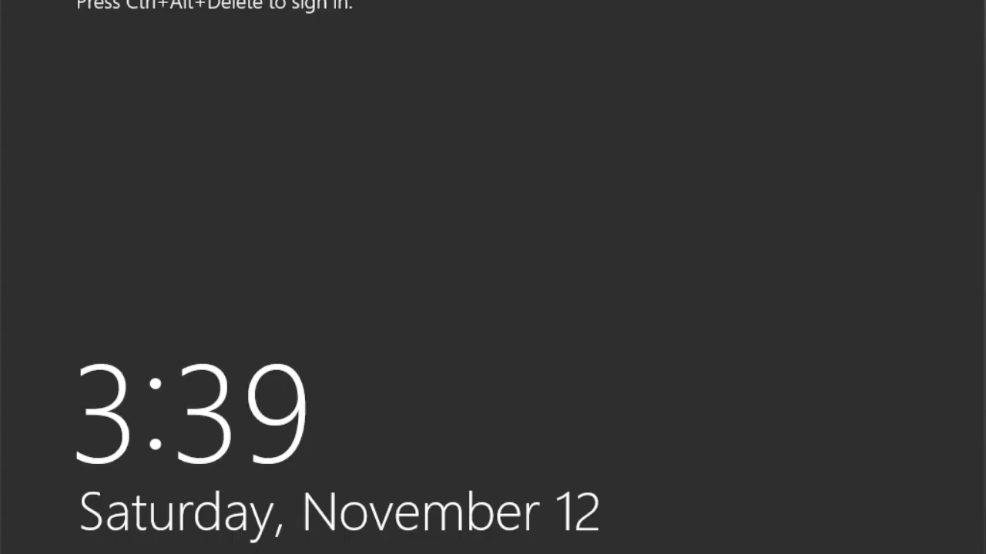
Send Ctrl+Alt+Delete to the restarted virtual machine and sign in as TESTLAB\Administrator with the account password.
click(331, 0)
mouse_move(331, 0)
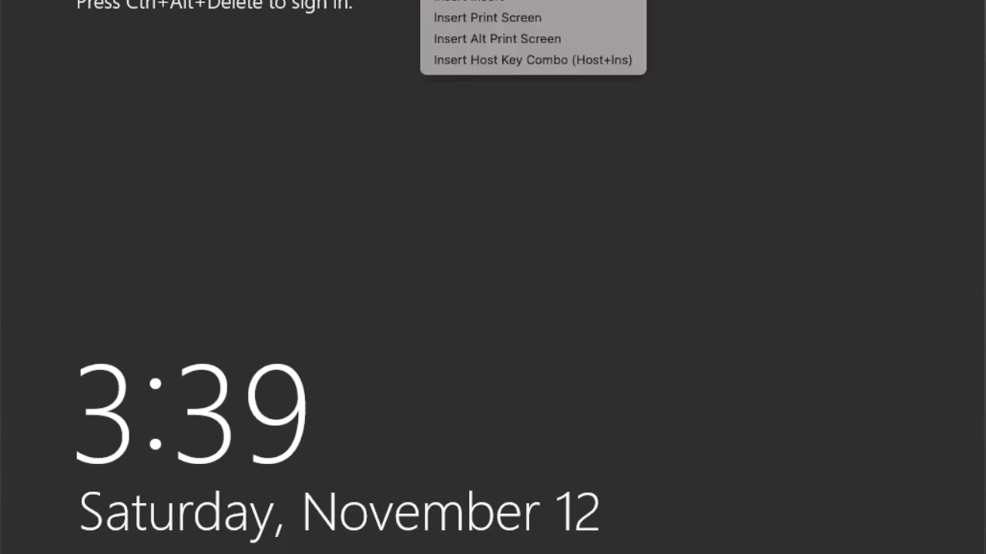
click(493, 0)
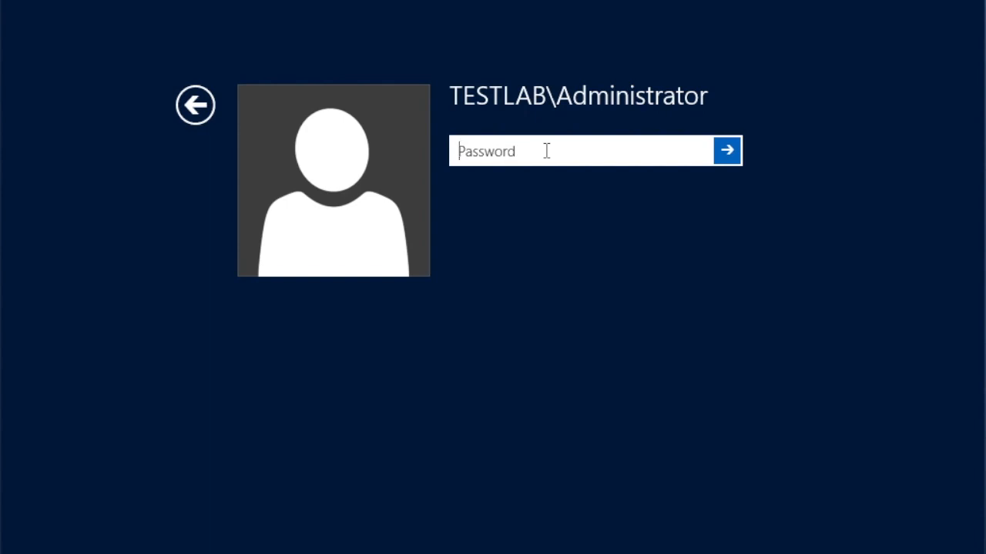
text(P)
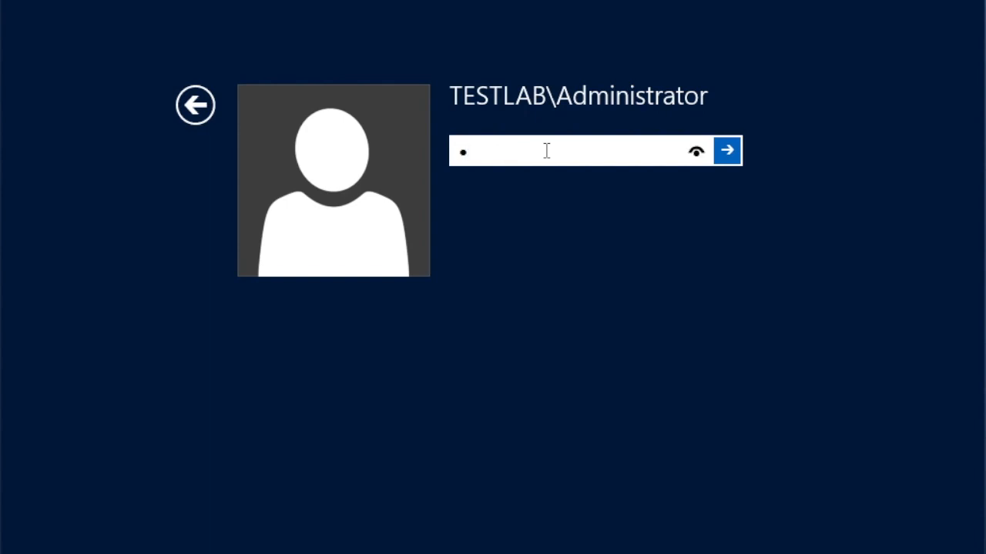
text(a$$w0rd)
key(Return)
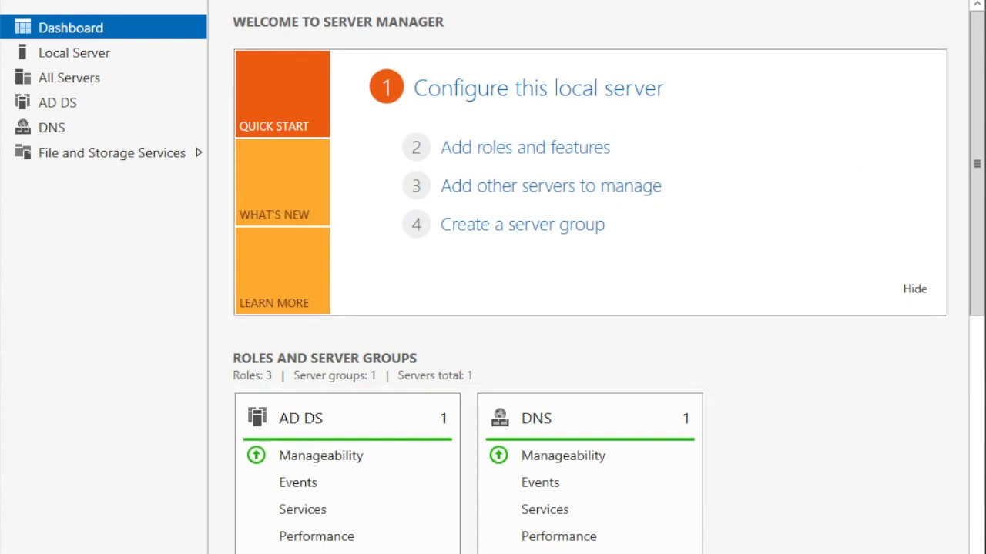
Open Active Directory Users and Computers, expand the testlab.com domain, widen the tree pane and view the domain's containers.
click(855, 1)
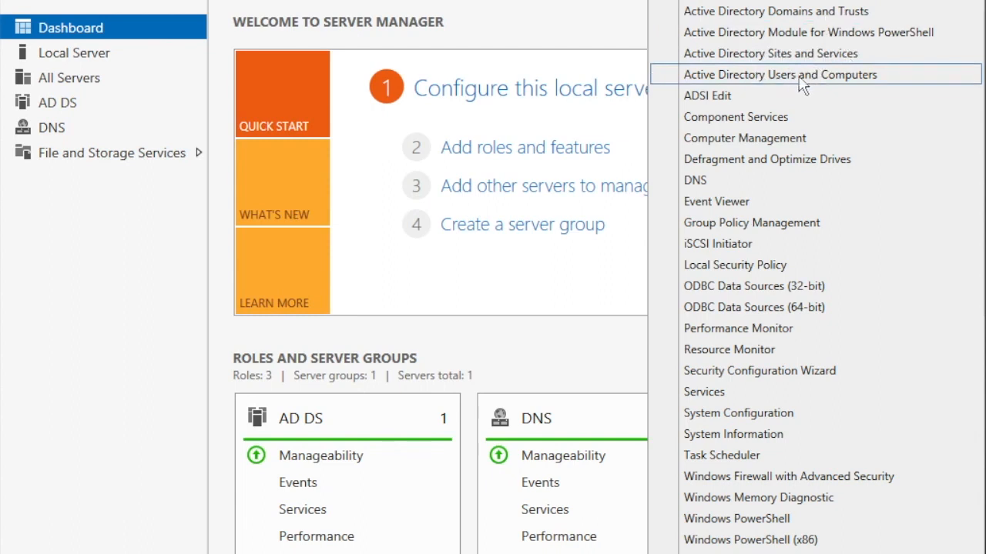
click(845, 79)
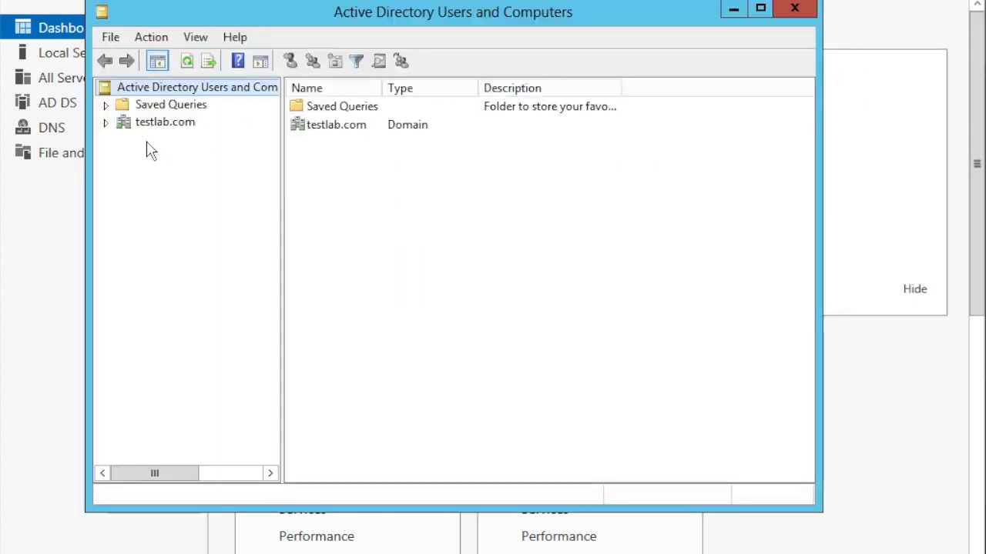
click(105, 123)
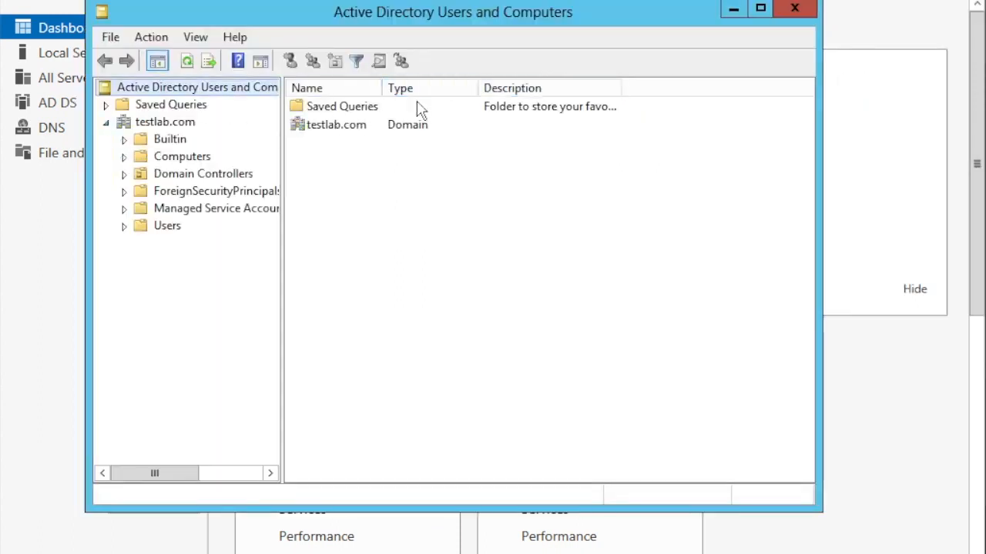
drag(280, 231, 392, 233)
click(164, 125)
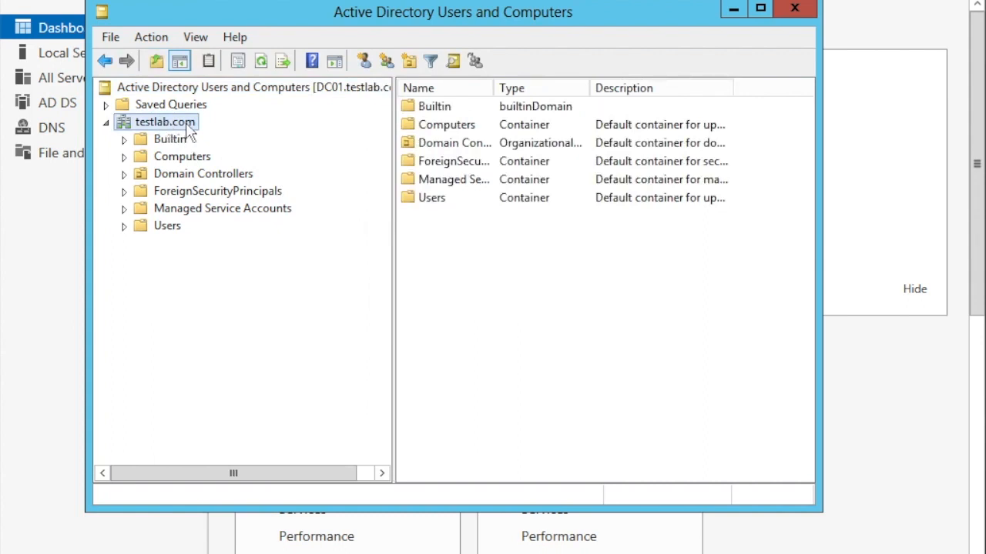
Examine the contents of the Builtin, Users, Computers and Domain Controllers containers, and close Active Directory Users and Computers.
click(143, 143)
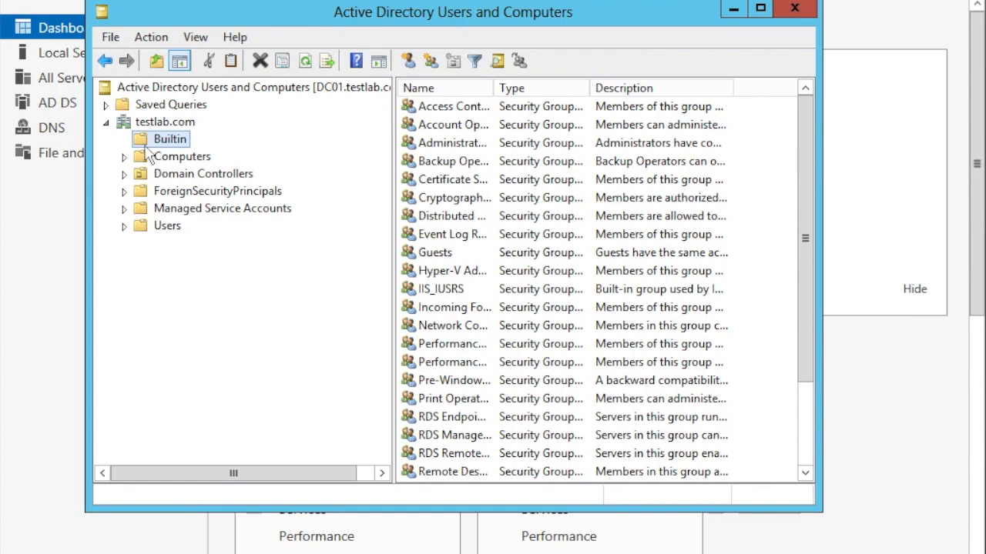
click(145, 227)
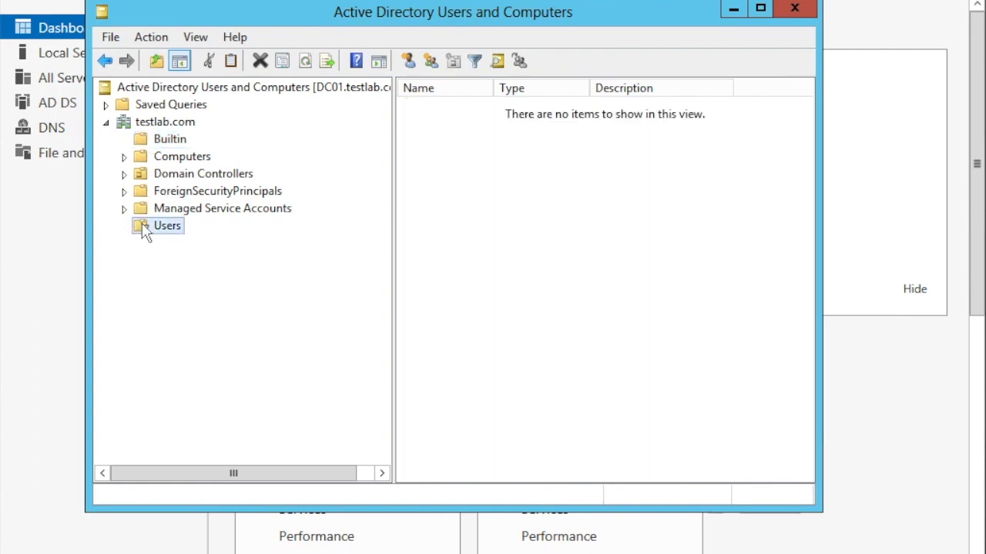
click(142, 158)
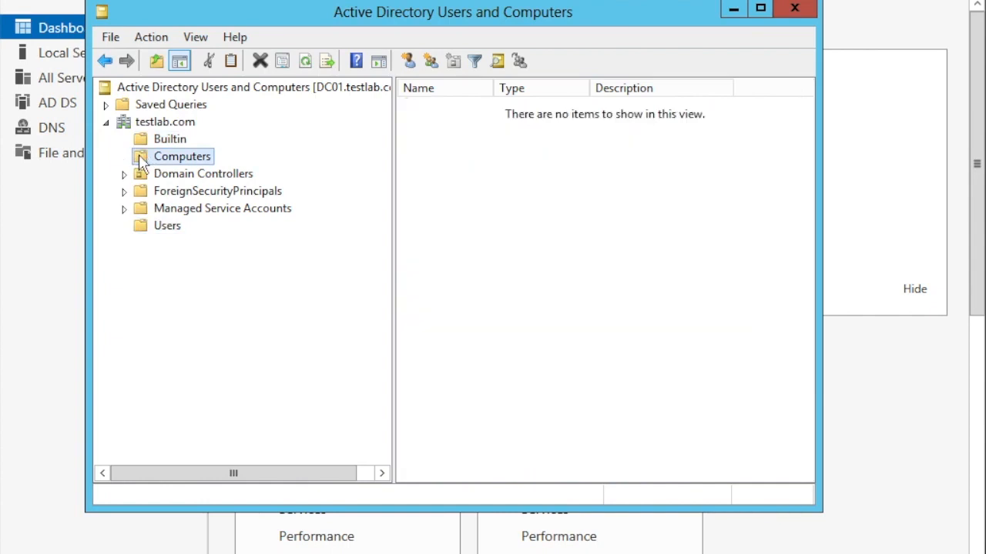
click(142, 177)
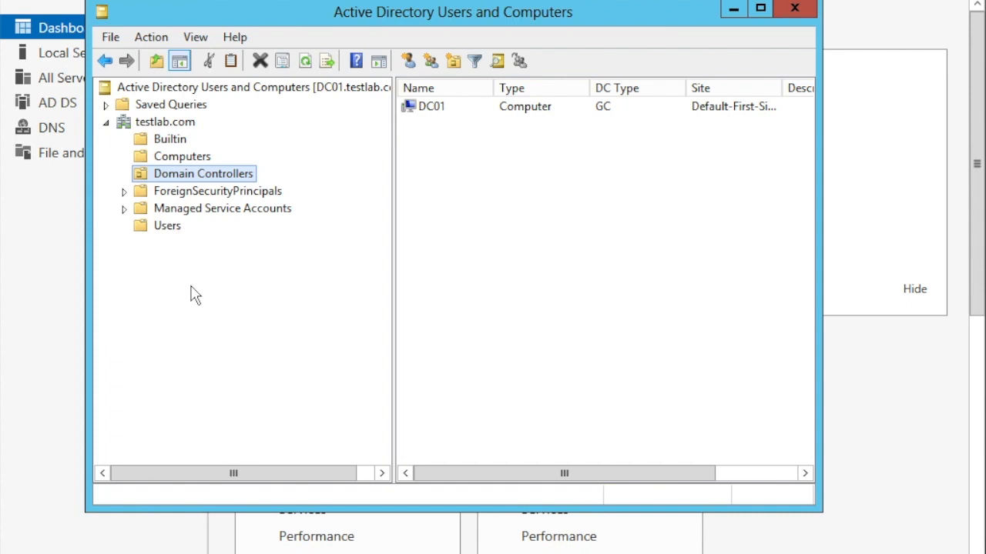
click(796, 13)
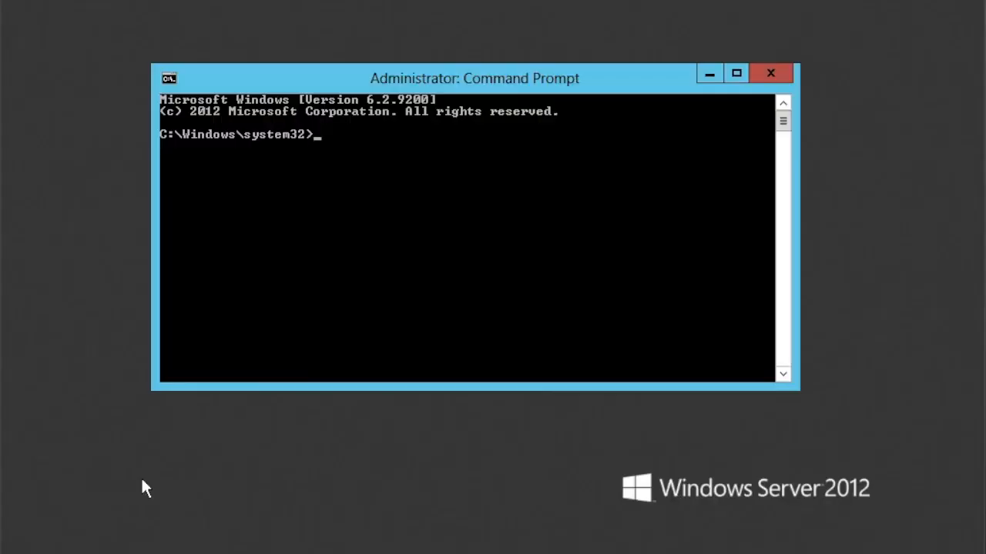
List the server's shared folders from an administrator Command Prompt with net share.
text(net share)
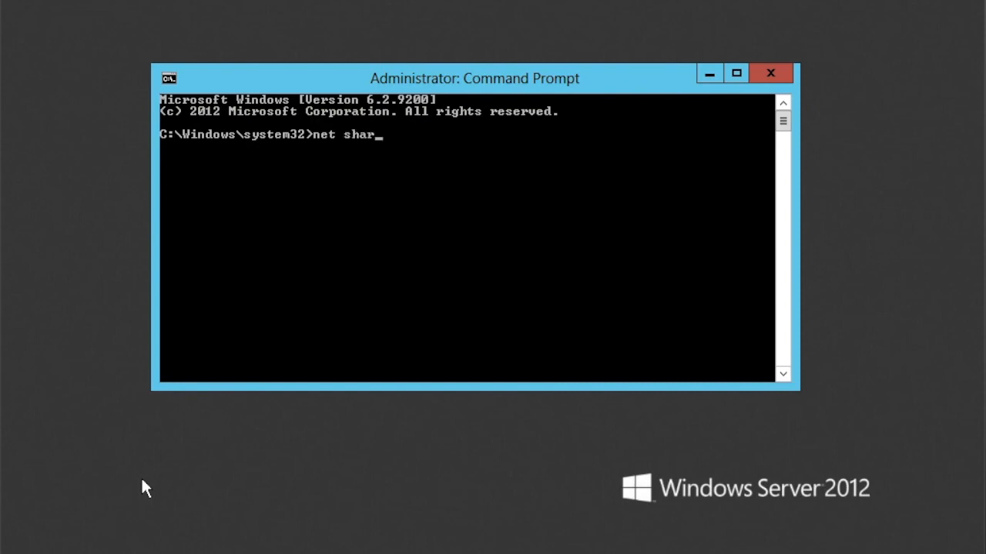
key(Return)
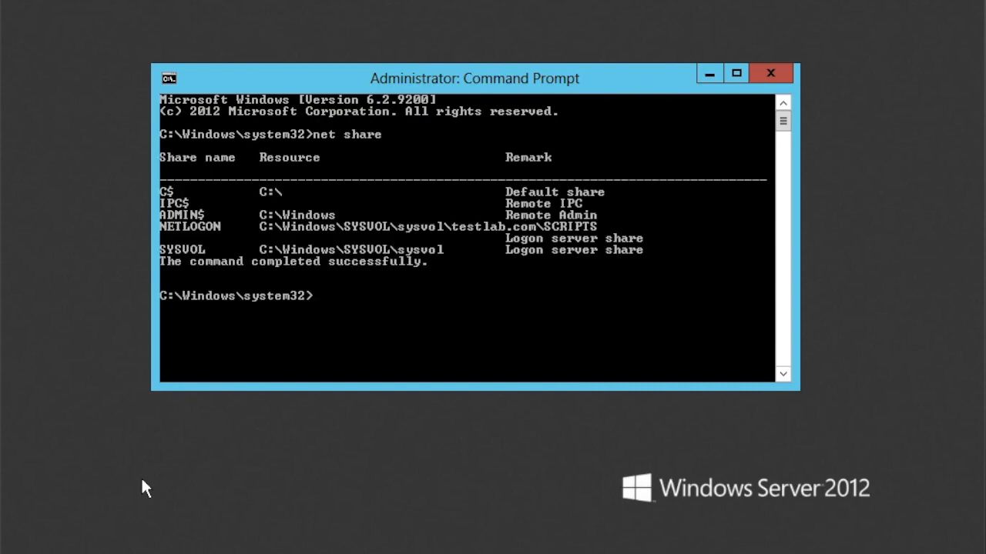